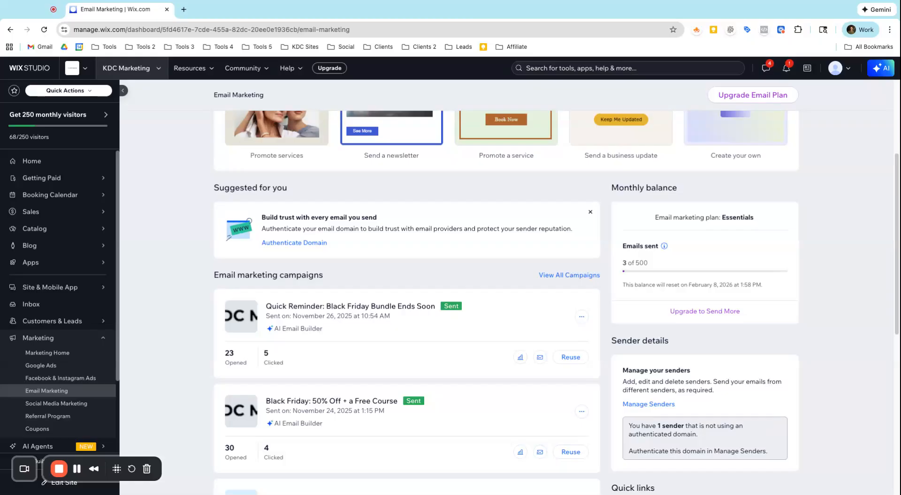
# Browse the Email Marketing dashboard's campaign templates, sent campaigns and sender details.
pyautogui.scroll(-1, 60, 369)
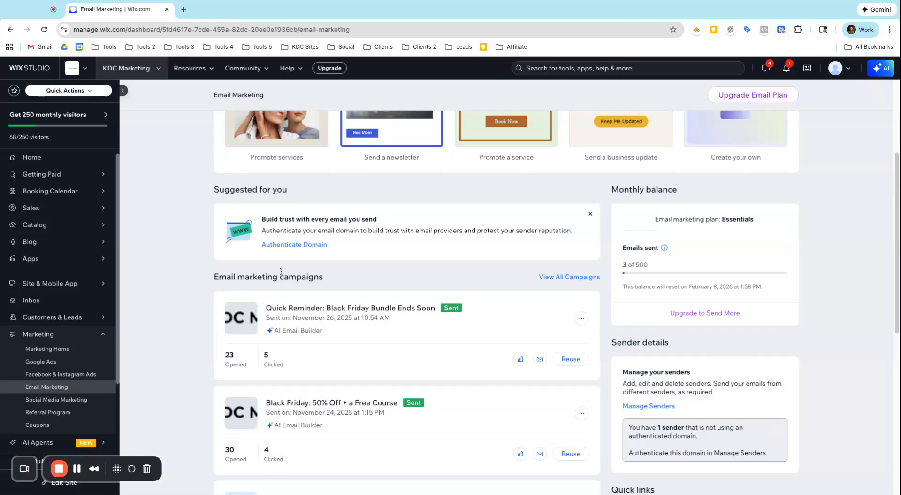
pyautogui.scroll(4, 281, 275)
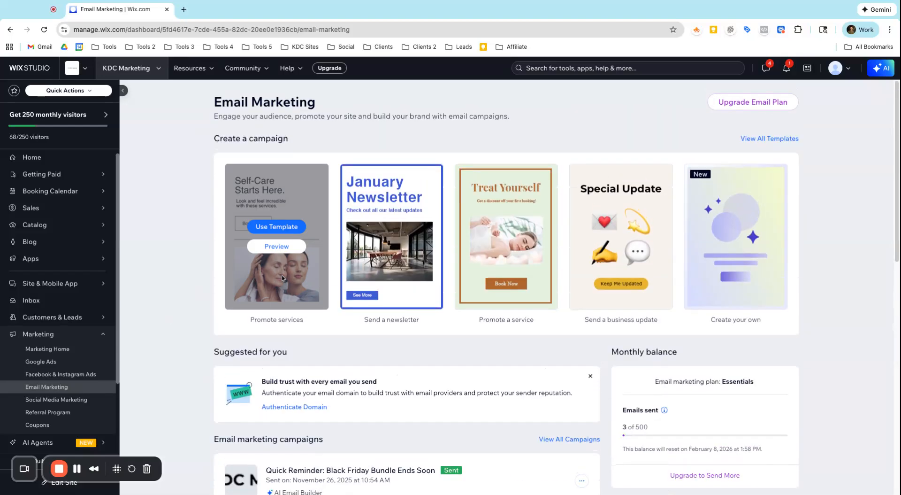
pyautogui.scroll(-3, 277, 234)
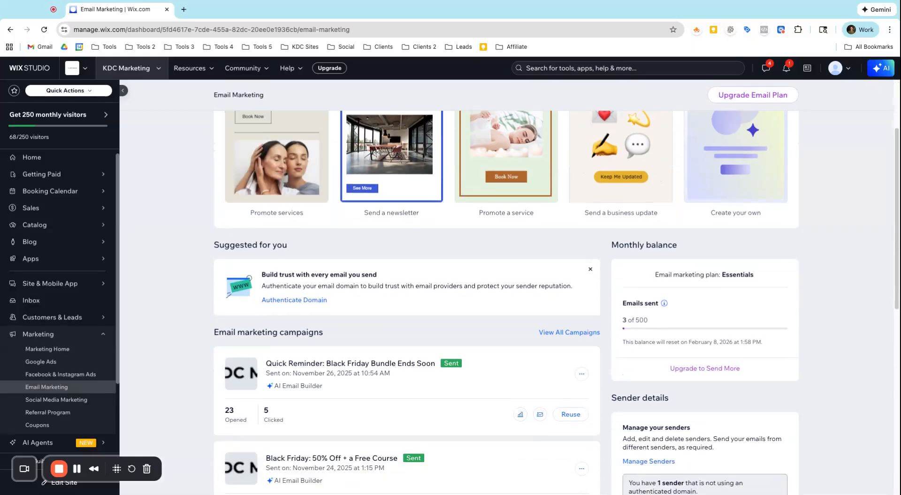
pyautogui.scroll(-2, 506, 300)
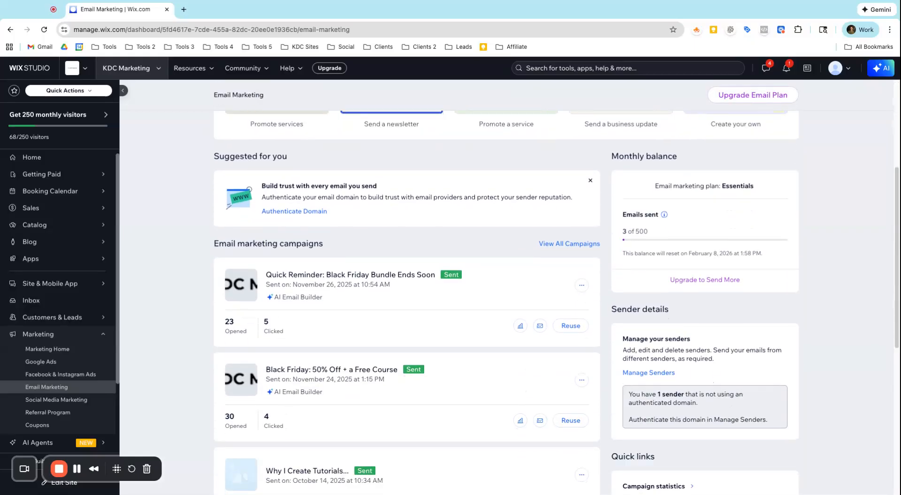
pyautogui.scroll(-5, 372, 250)
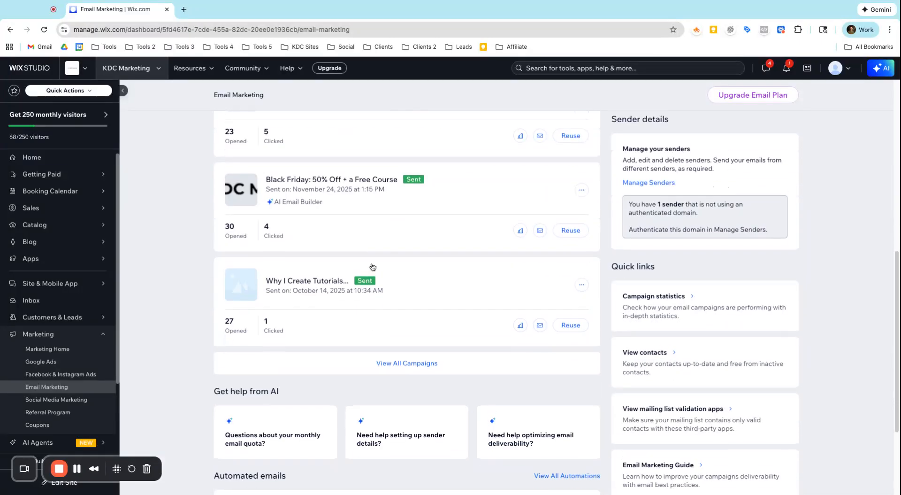
pyautogui.scroll(-2, 387, 303)
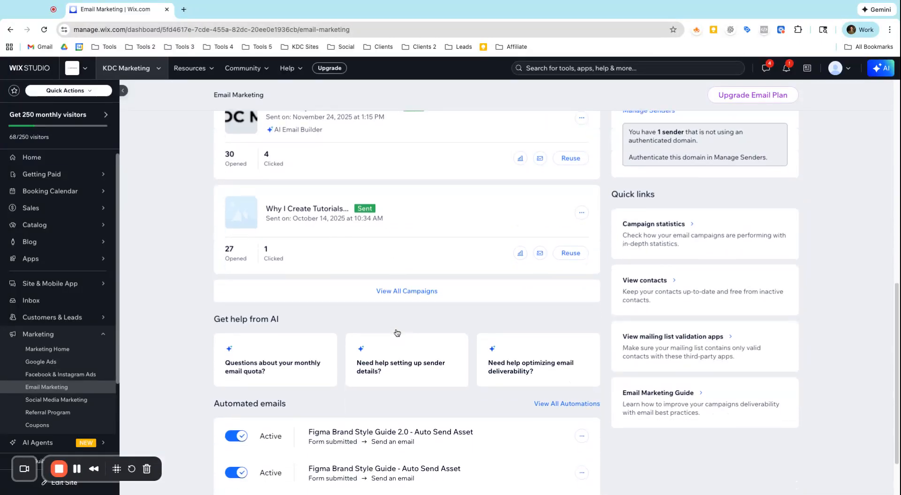
pyautogui.scroll(3, 396, 332)
pyautogui.scroll(2, 424, 303)
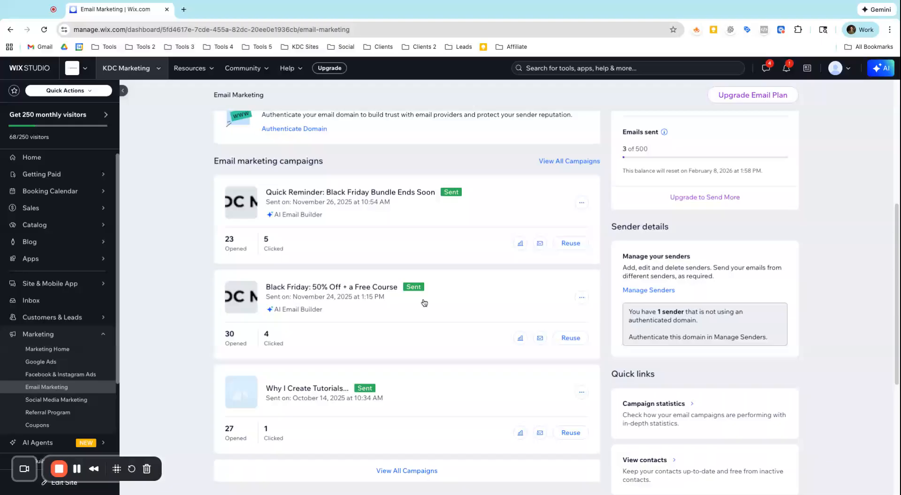
# Open and review the statistics of the Quick Reminder: Black Friday Bundle Ends Soon campaign.
pyautogui.click(520, 242)
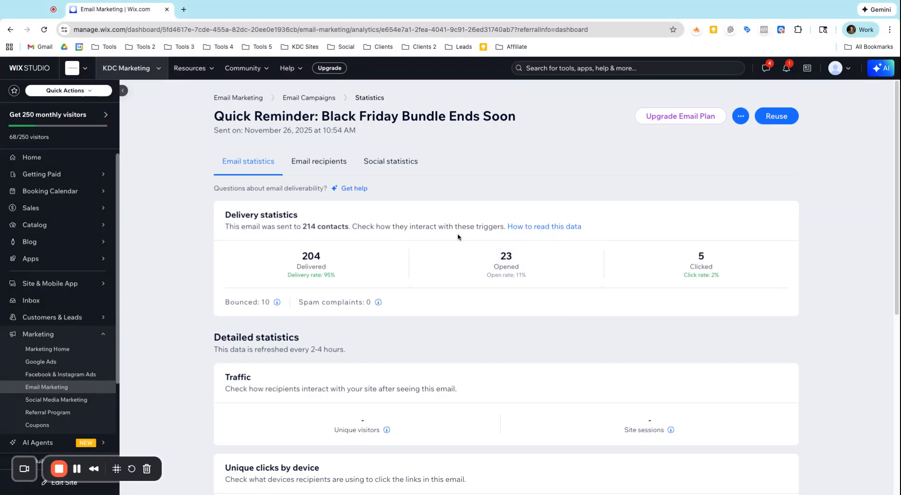
pyautogui.scroll(-1, 424, 263)
pyautogui.scroll(-3, 424, 263)
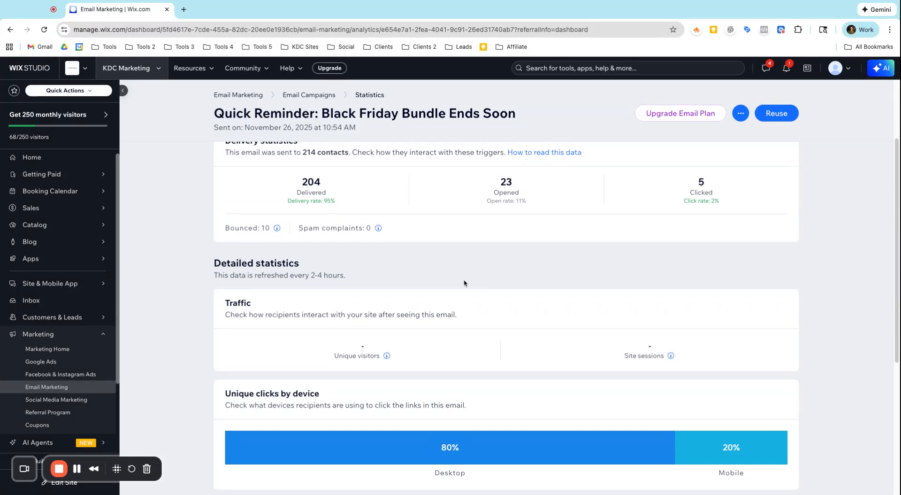
pyautogui.scroll(2, 466, 317)
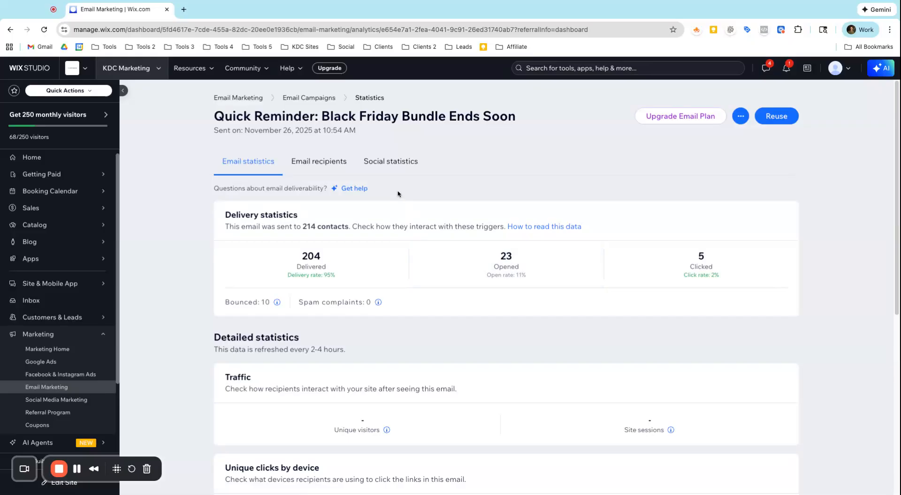
pyautogui.scroll(-2, 408, 318)
pyautogui.scroll(-4, 407, 318)
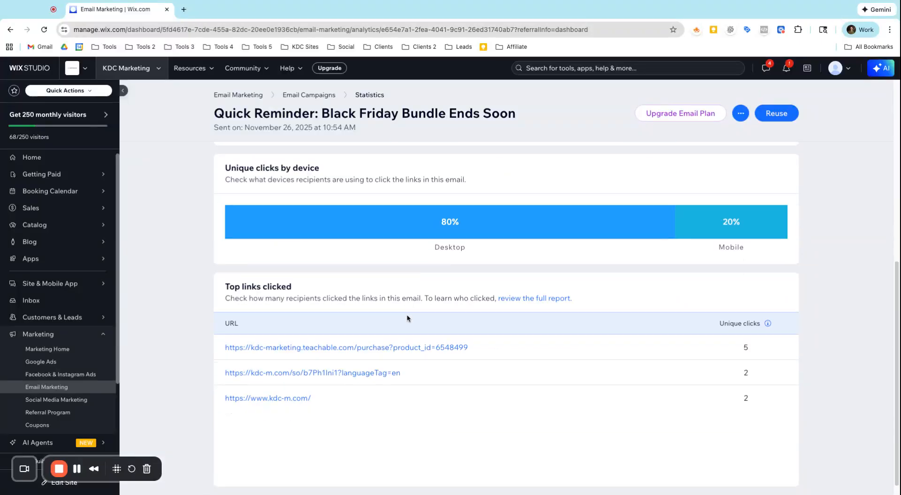
pyautogui.scroll(-1, 369, 368)
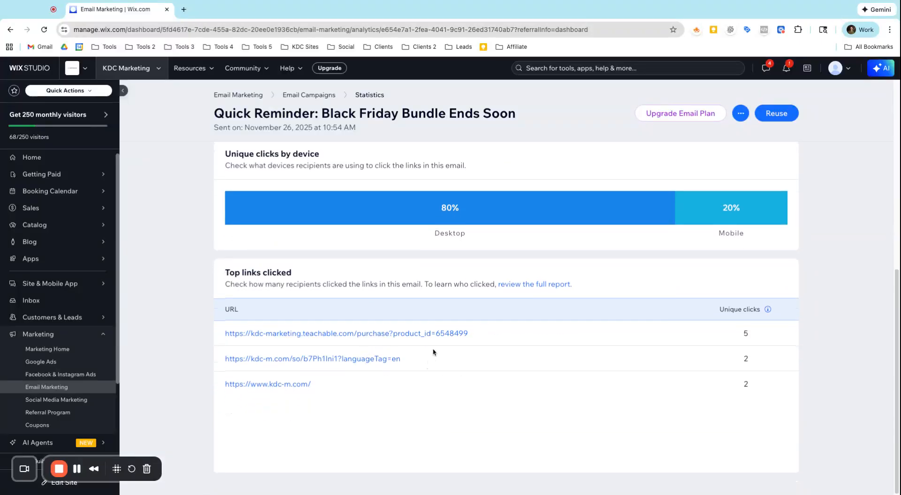
pyautogui.scroll(10, 433, 352)
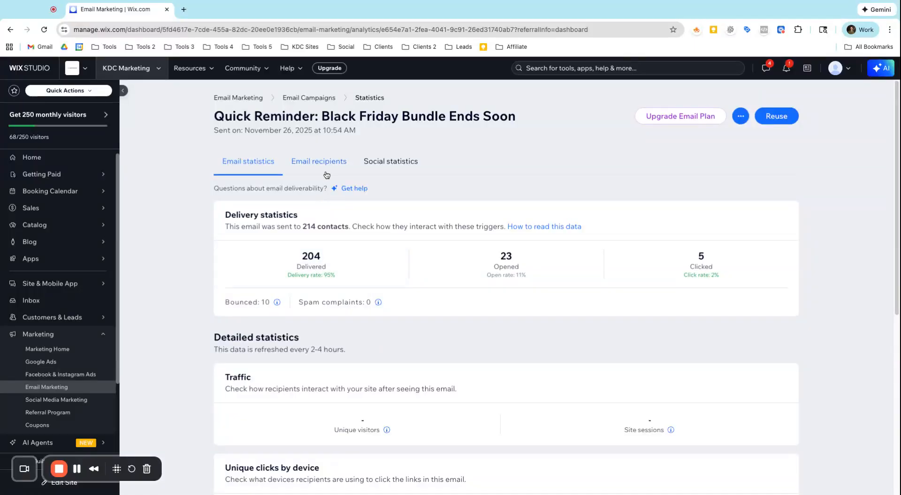
# Reuse the Quick Reminder campaign and review the copied email's content in the editor.
pyautogui.click(769, 124)
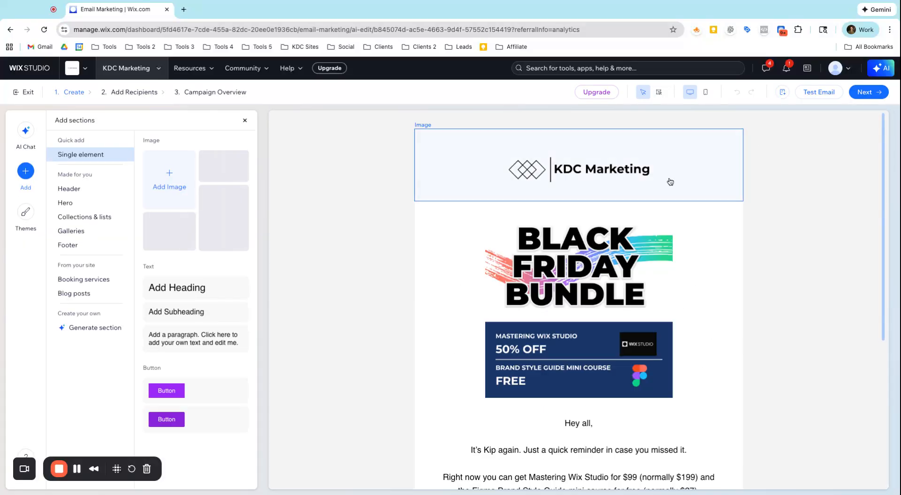
pyautogui.scroll(-3, 635, 207)
pyautogui.scroll(3, 636, 230)
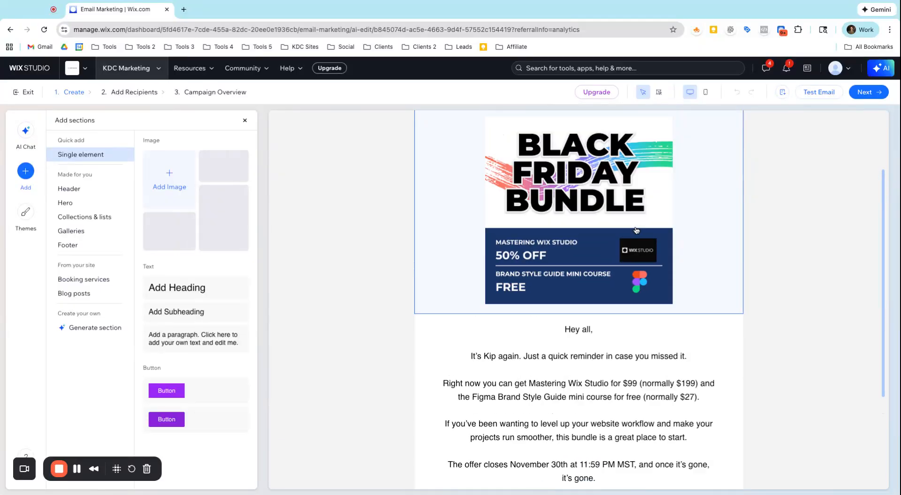
pyautogui.scroll(-1, 635, 231)
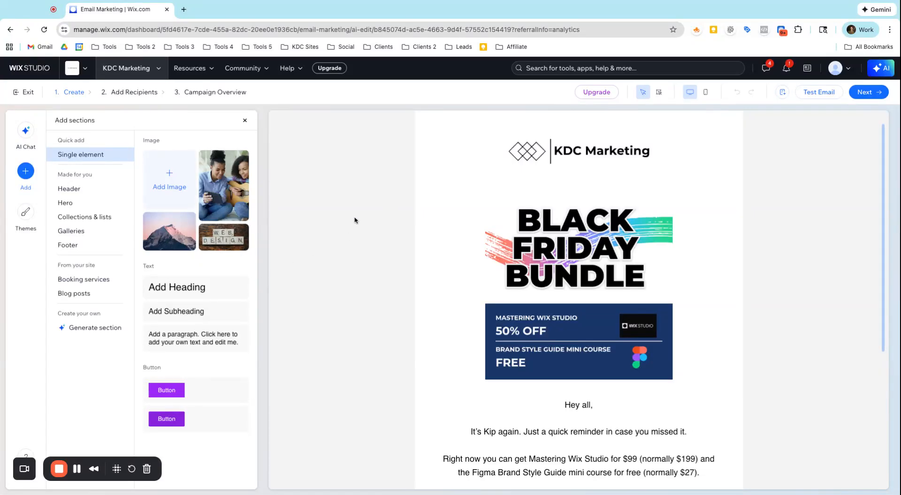
pyautogui.scroll(-3, 450, 219)
pyautogui.scroll(3, 517, 201)
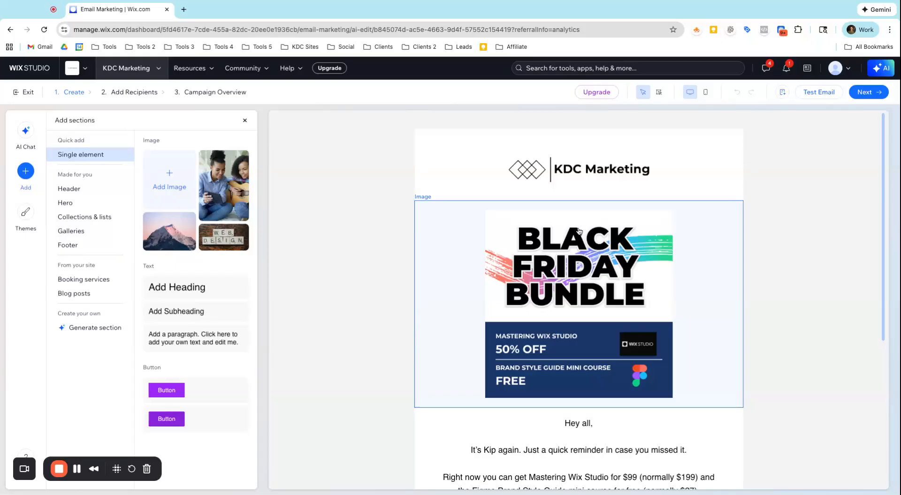
pyautogui.scroll(-5, 571, 258)
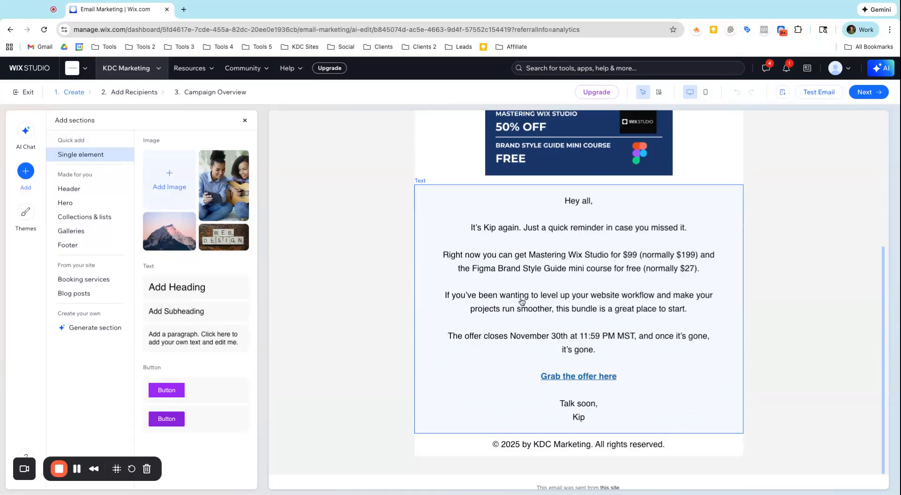
pyautogui.scroll(3, 523, 301)
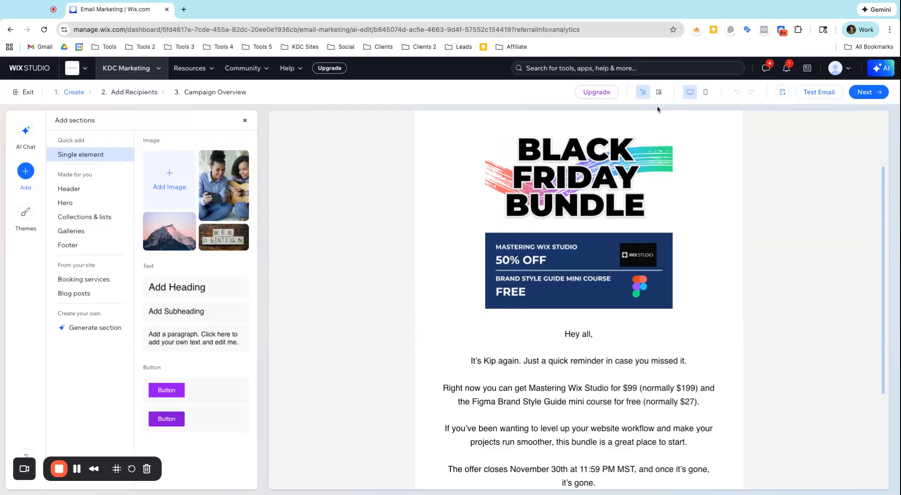
pyautogui.click(705, 93)
pyautogui.scroll(-3, 608, 216)
pyautogui.scroll(5, 609, 218)
pyautogui.click(689, 92)
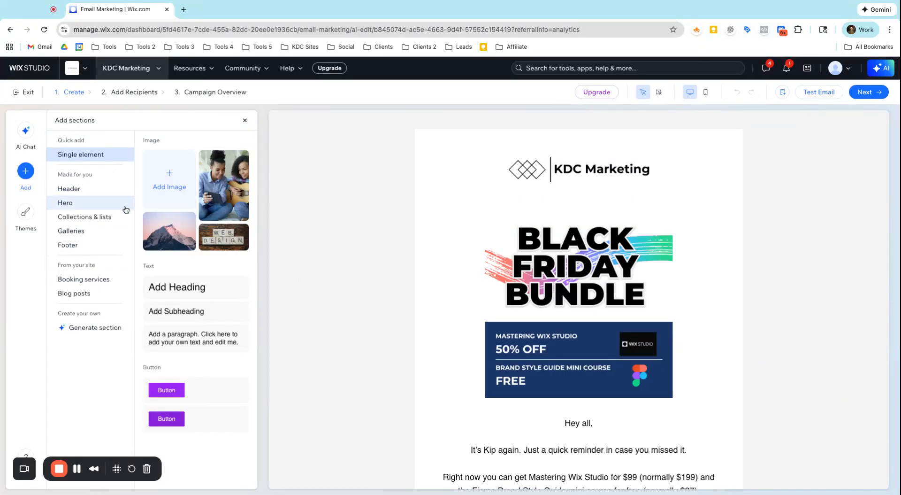
# Browse the section categories available for adding to the email, from Header through Blog posts.
pyautogui.click(84, 191)
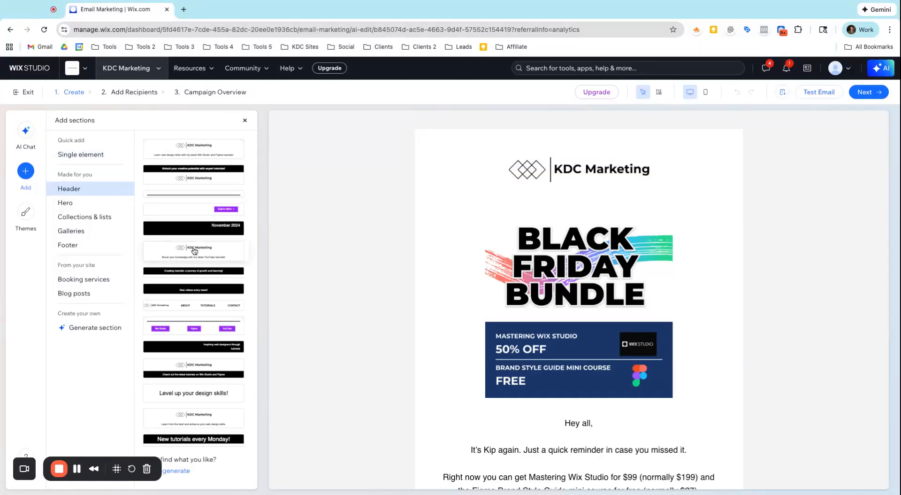
pyautogui.click(80, 203)
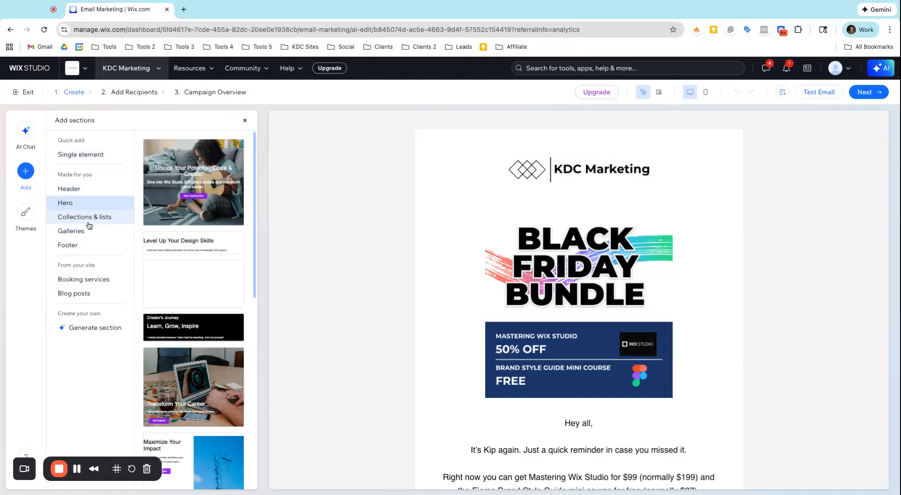
pyautogui.click(86, 221)
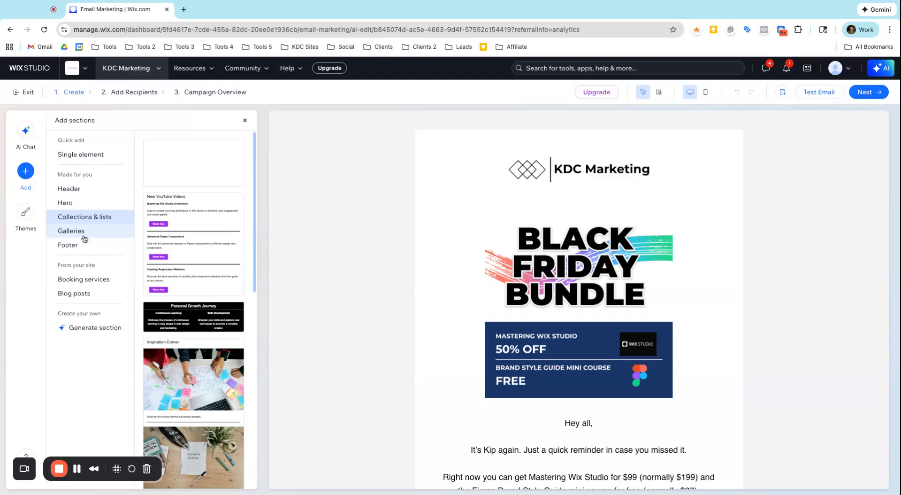
pyautogui.click(84, 237)
pyautogui.click(78, 252)
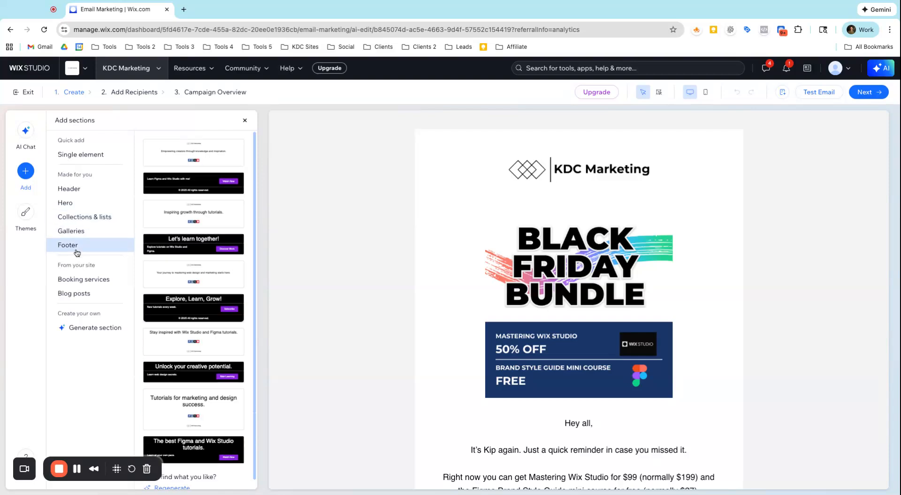
pyautogui.scroll(-1, 191, 269)
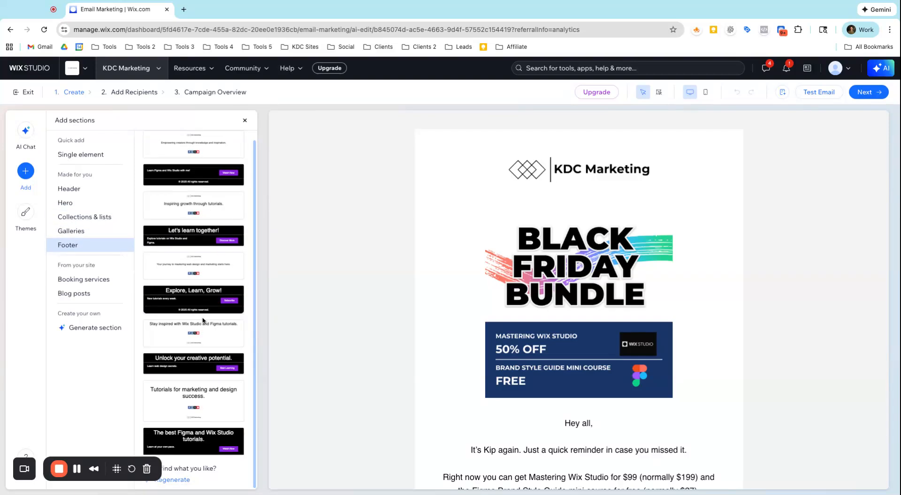
pyautogui.click(106, 279)
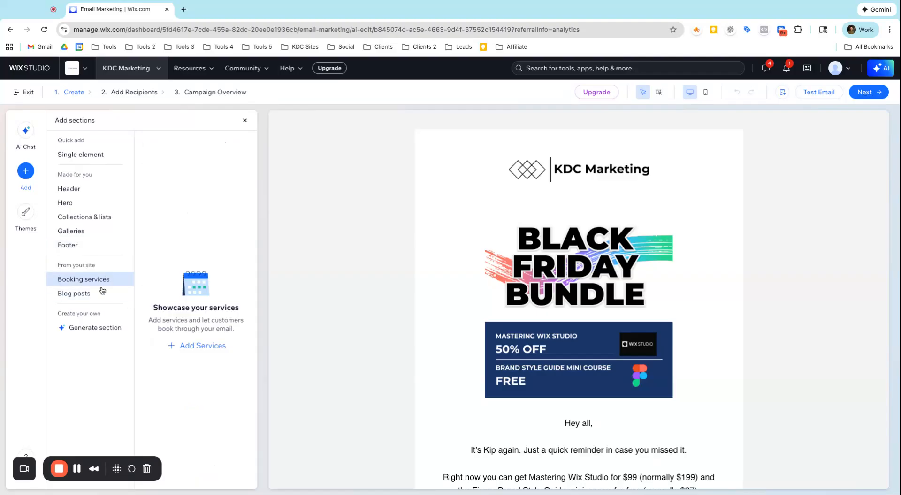
pyautogui.click(98, 294)
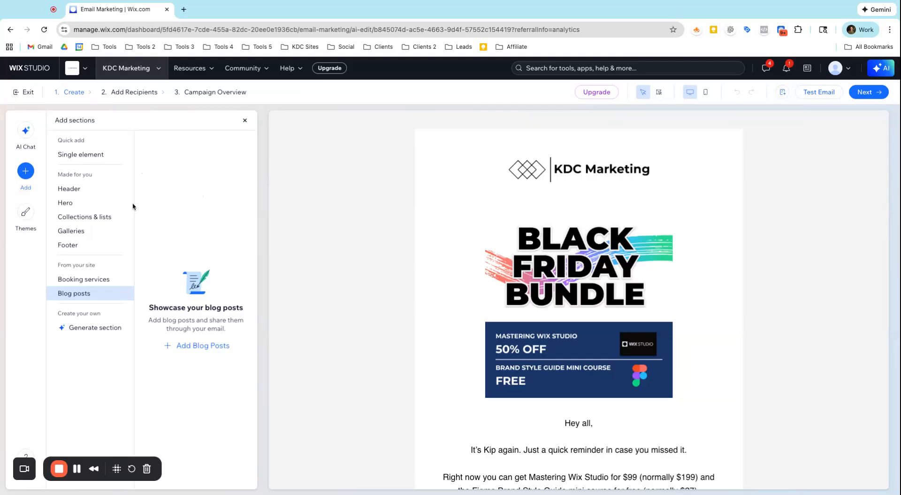
# Add a single button element to the email beneath the sign-off text.
pyautogui.scroll(-2, 463, 301)
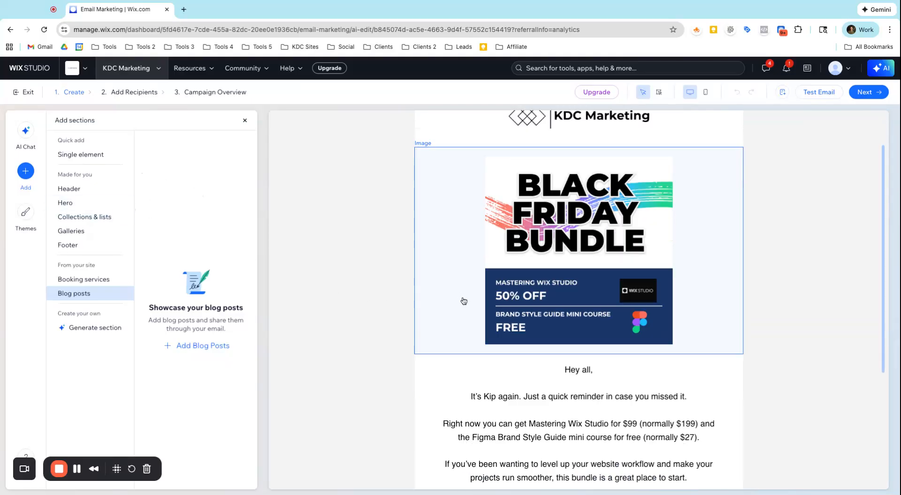
pyautogui.scroll(-5, 464, 301)
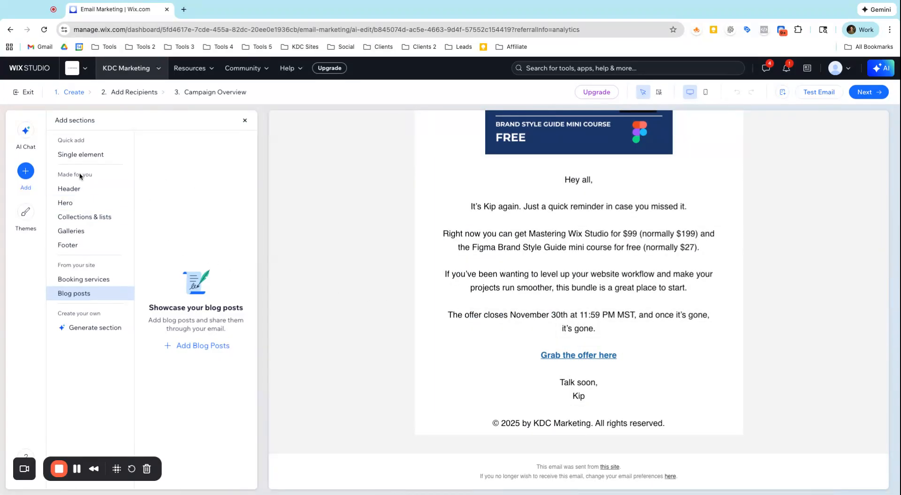
pyautogui.click(76, 154)
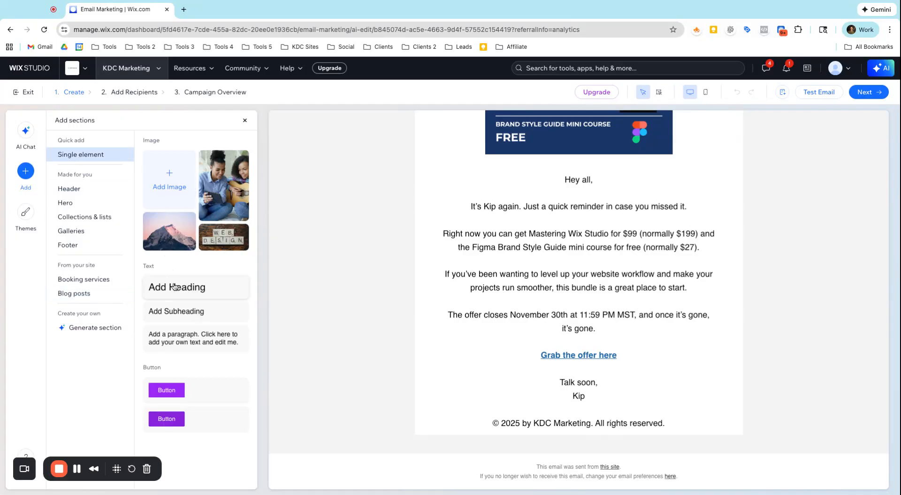
pyautogui.moveTo(197, 387); pyautogui.dragTo(578, 396)
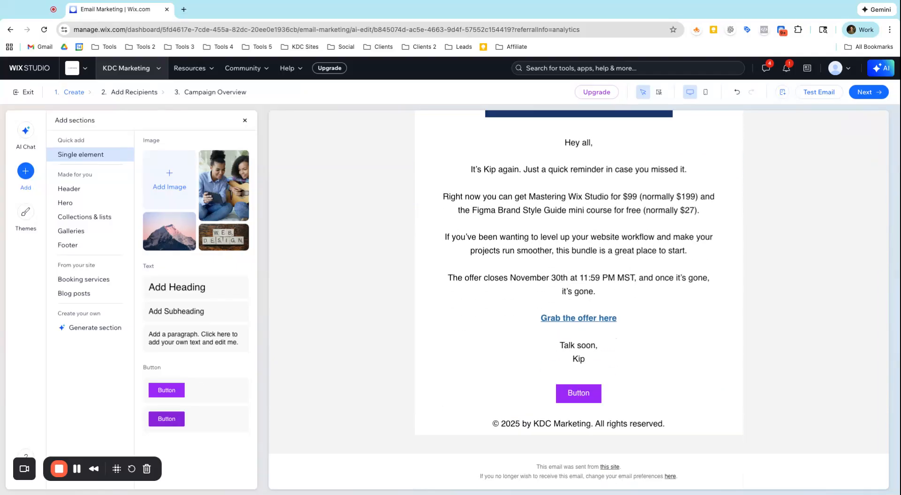
# Select the button, text and image sections in turn to inspect their editing options.
pyautogui.click(536, 382)
pyautogui.click(479, 424)
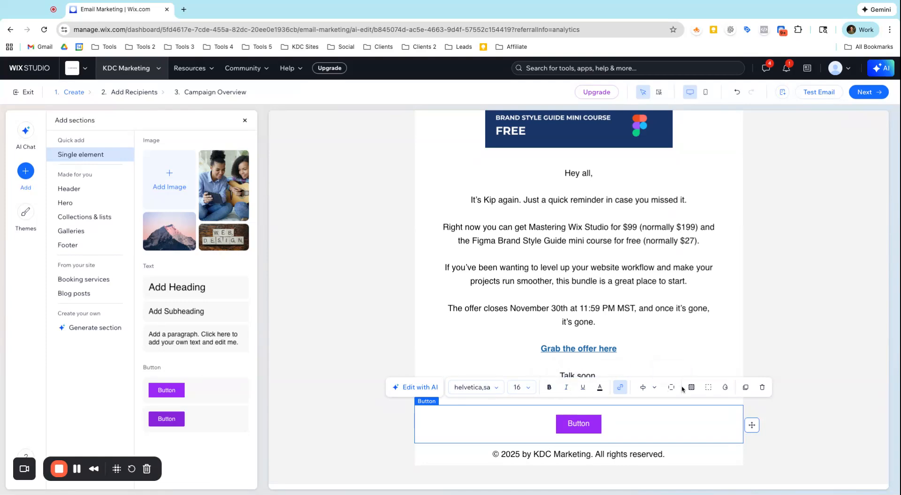
pyautogui.click(644, 290)
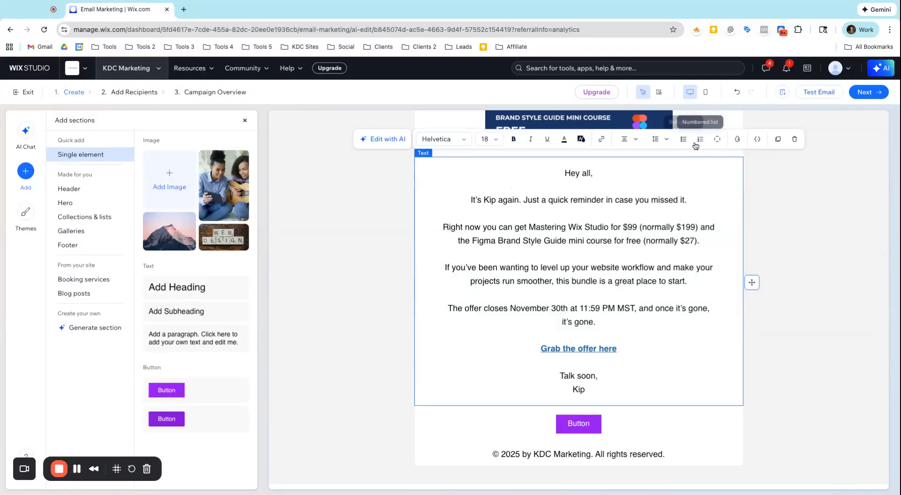
pyautogui.scroll(5, 700, 141)
pyautogui.click(693, 219)
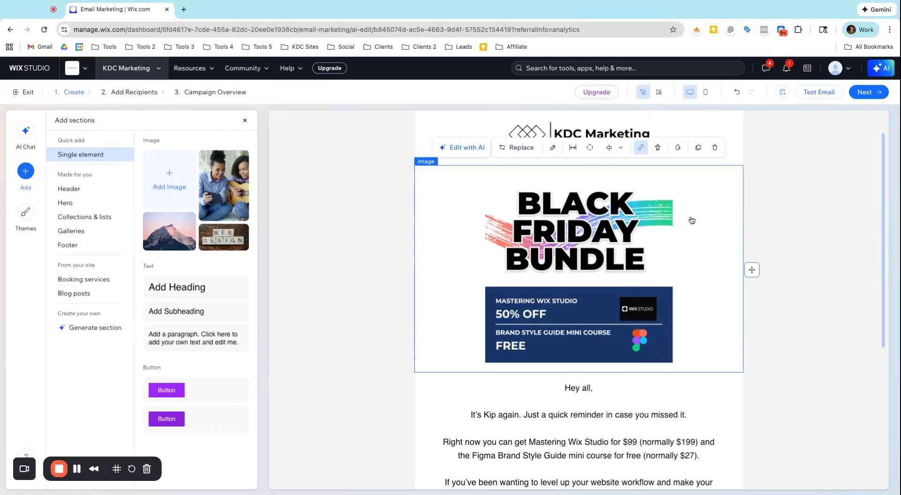
pyautogui.scroll(-5, 693, 218)
pyautogui.click(692, 394)
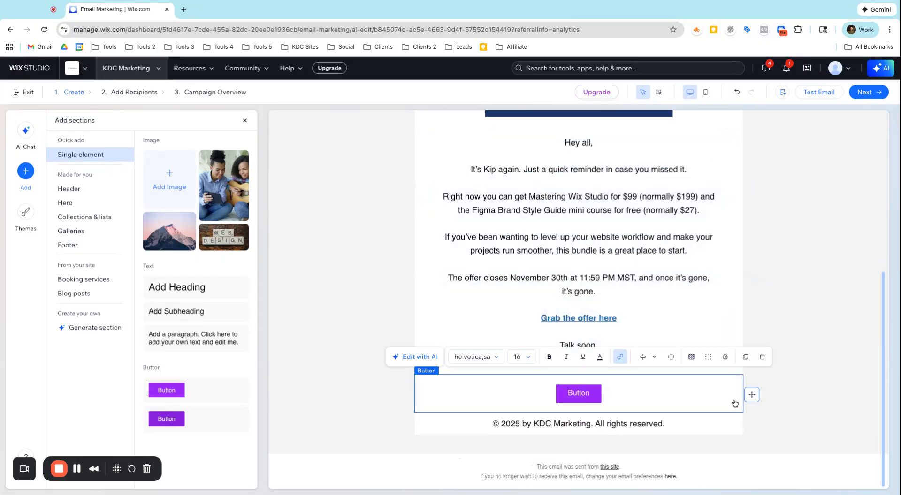
# Try to reposition the button section, then delete the button from the email.
pyautogui.moveTo(751, 394); pyautogui.dragTo(727, 280)
pyautogui.scroll(3, 596, 203)
pyautogui.moveTo(750, 226); pyautogui.dragTo(752, 394)
pyautogui.scroll(-5, 752, 228)
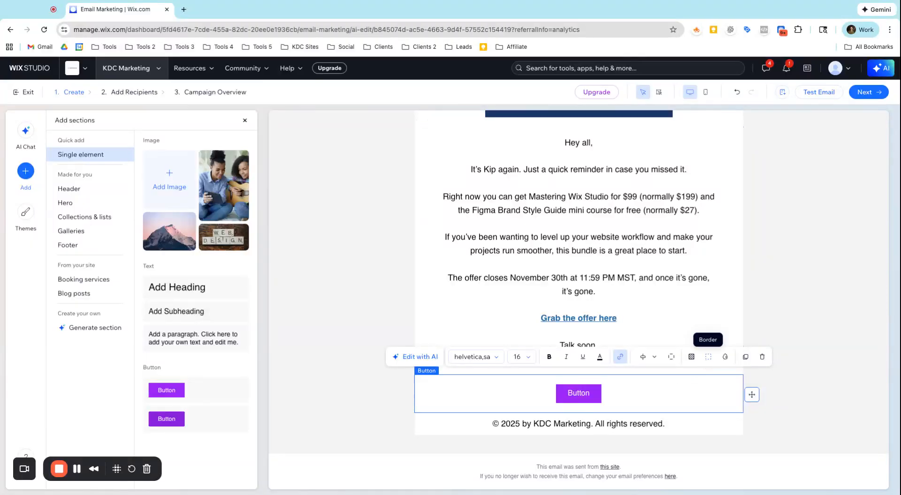
pyautogui.click(763, 357)
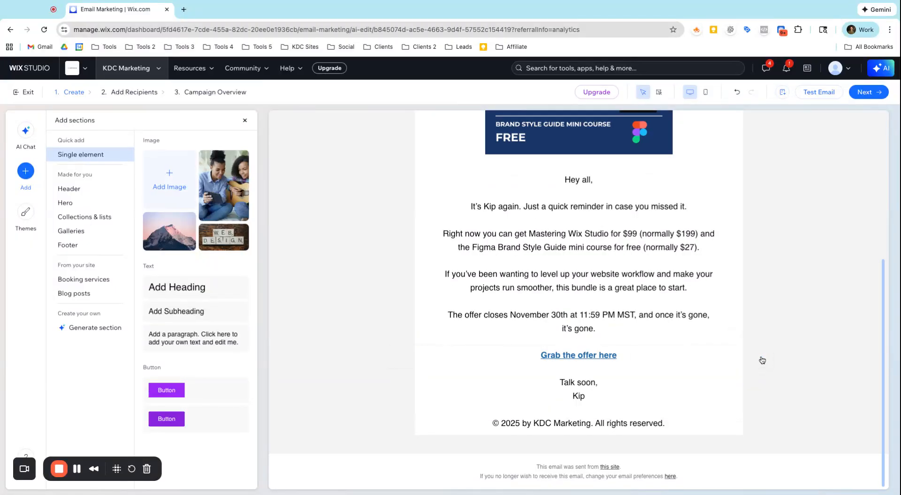
pyautogui.scroll(5, 772, 307)
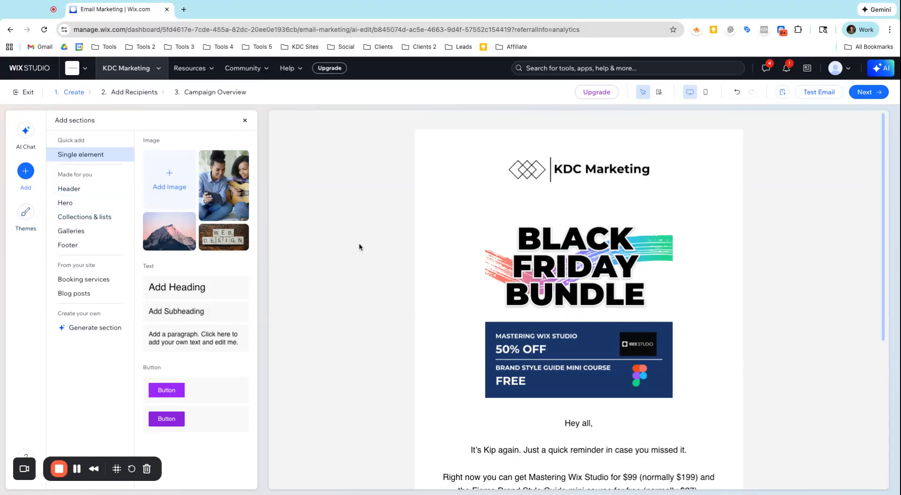
pyautogui.click(804, 97)
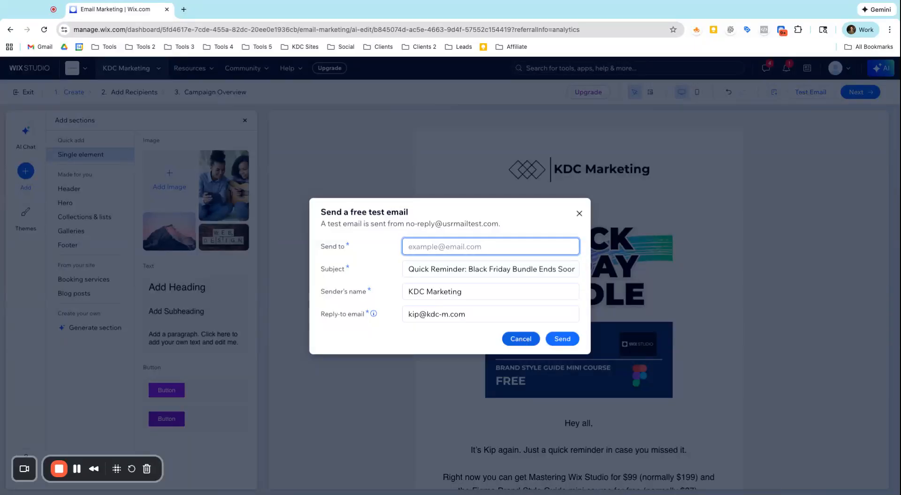
pyautogui.click(520, 338)
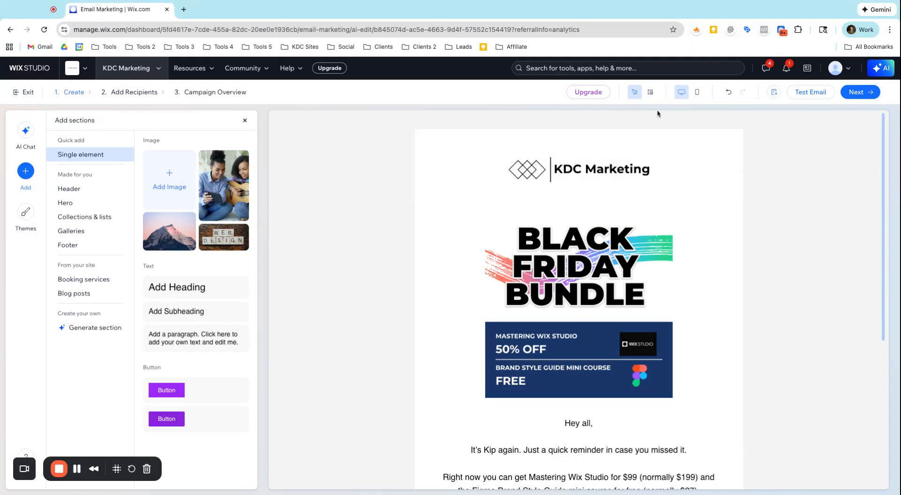
# Proceed to the Add Recipients step and review the target group options.
pyautogui.click(849, 96)
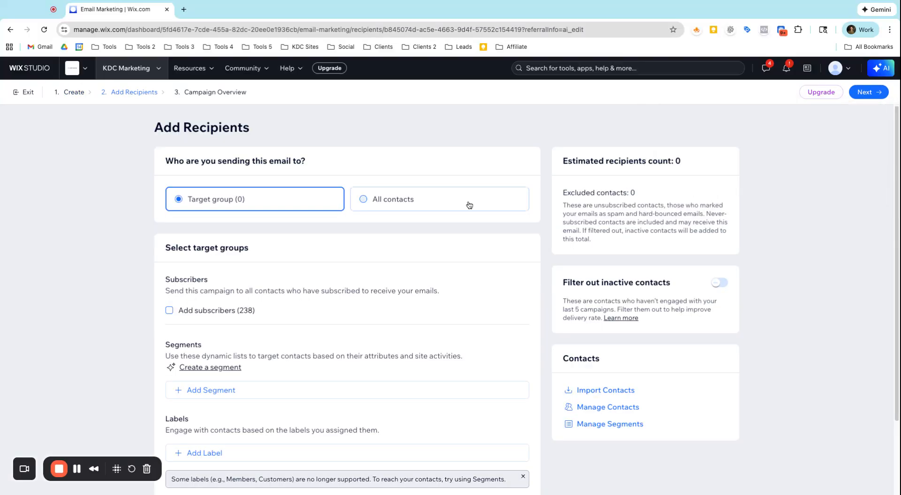
pyautogui.scroll(-2, 459, 213)
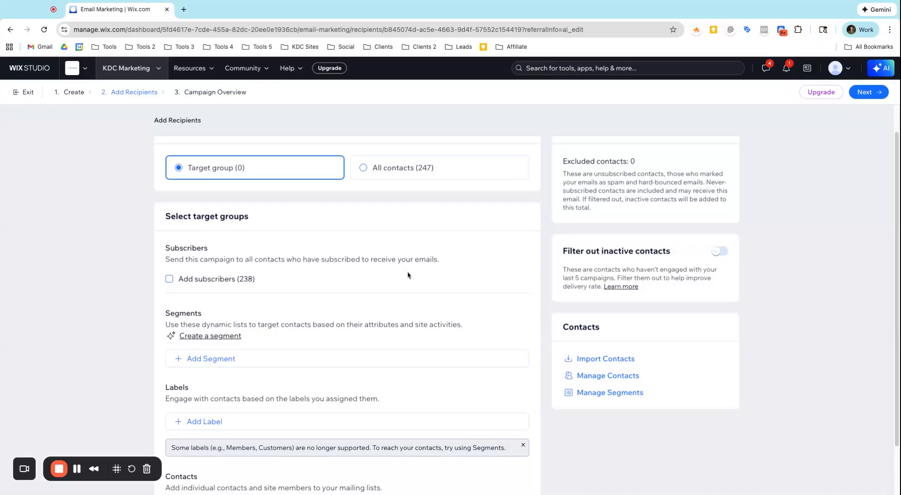
pyautogui.scroll(2, 407, 275)
pyautogui.scroll(-3, 408, 277)
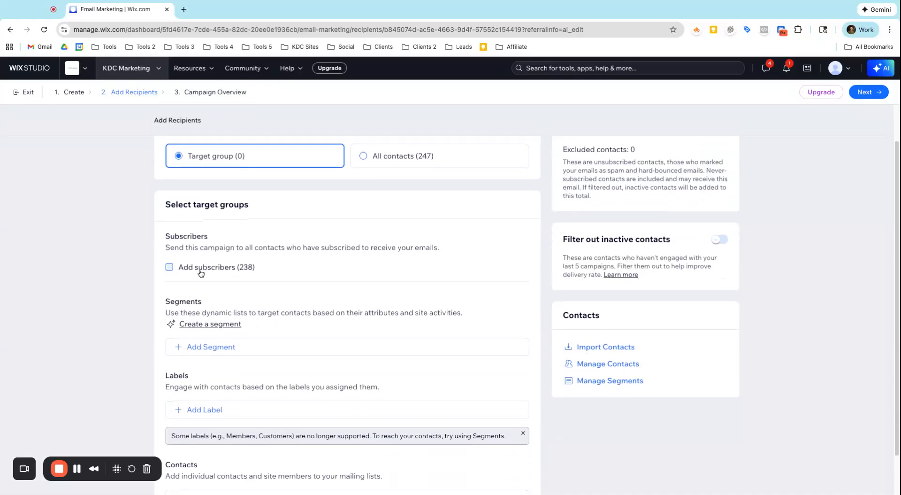
pyautogui.scroll(-2, 199, 274)
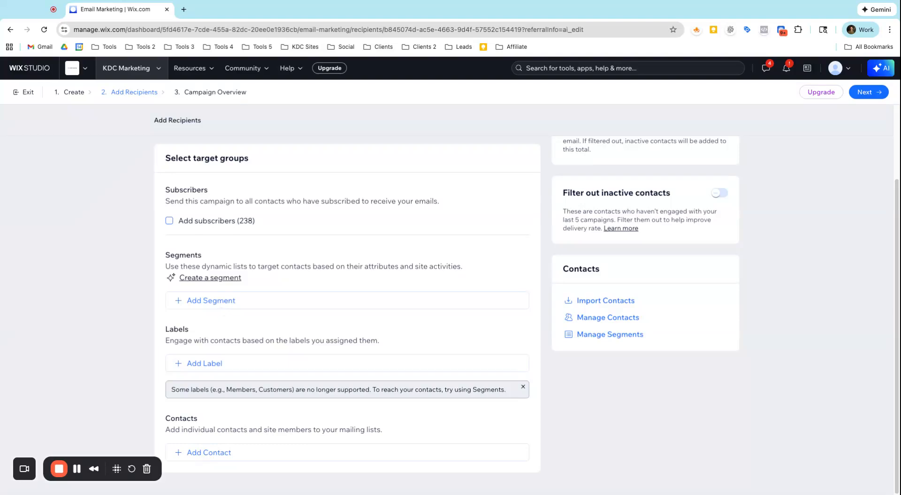
pyautogui.scroll(2, 484, 326)
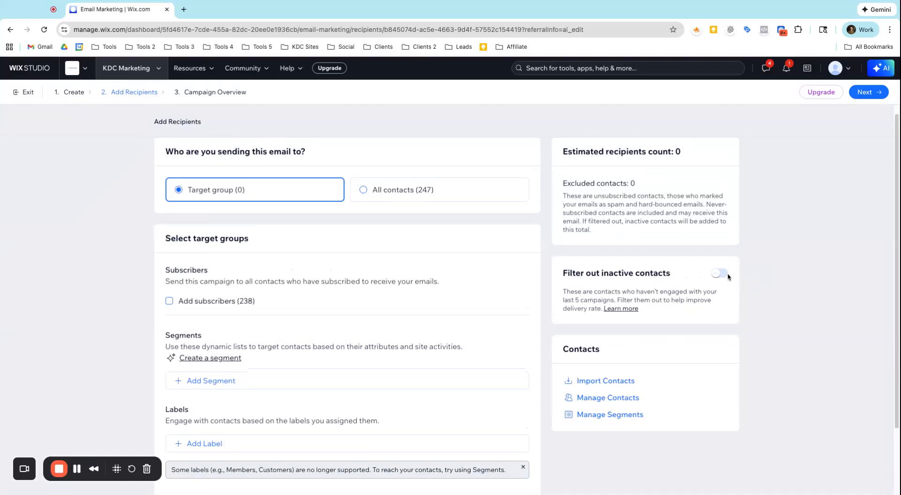
# Turn on Filter out inactive contacts, ticking and then unticking the subscribers group.
pyautogui.click(169, 309)
pyautogui.click(719, 283)
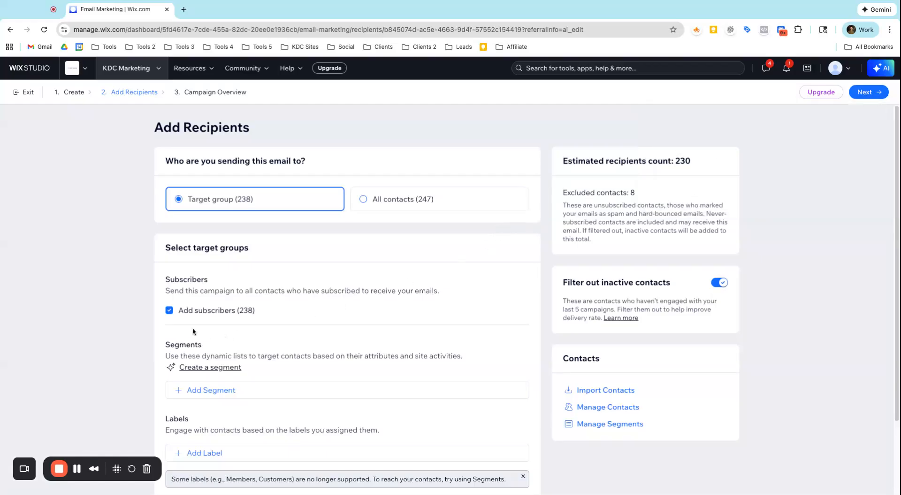
pyautogui.click(170, 311)
# Open the Campaign Overview step and review its details, opening and cancelling the test email dialog.
pyautogui.click(210, 94)
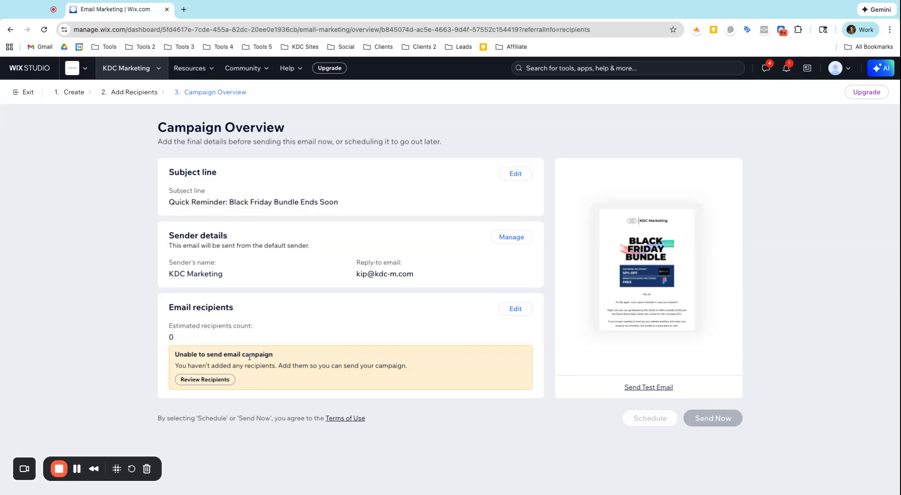
pyautogui.click(638, 387)
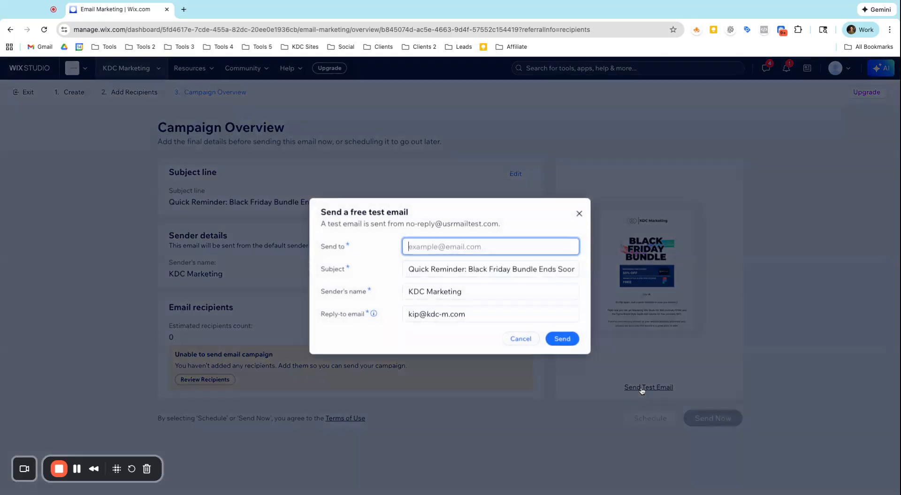
pyautogui.click(511, 340)
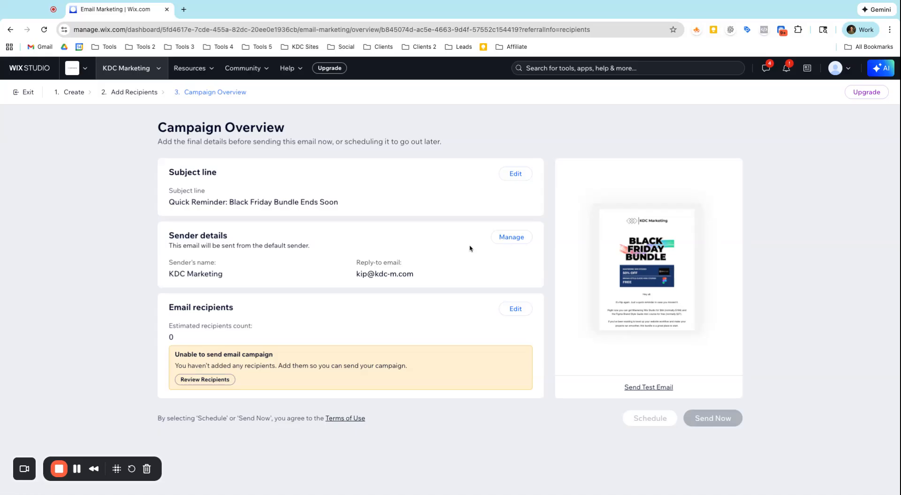
# Return to the email editor and exit it to the Email Marketing dashboard.
pyautogui.click(67, 97)
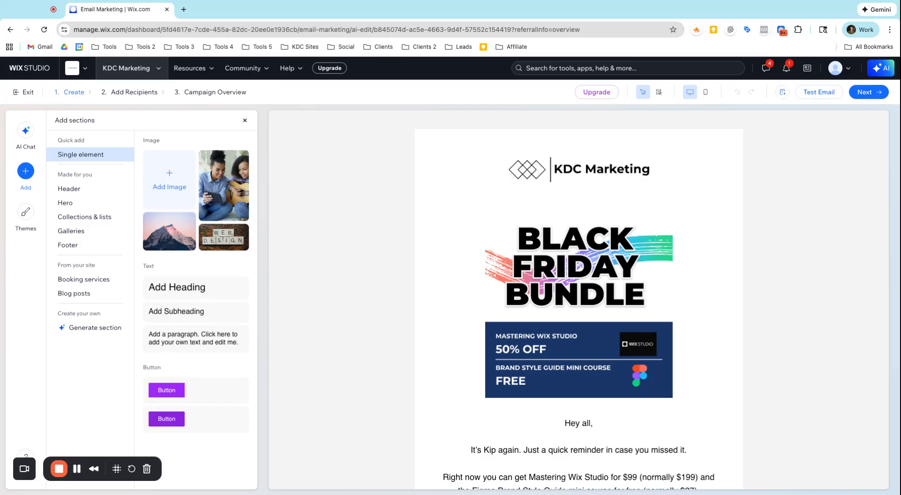
pyautogui.click(28, 92)
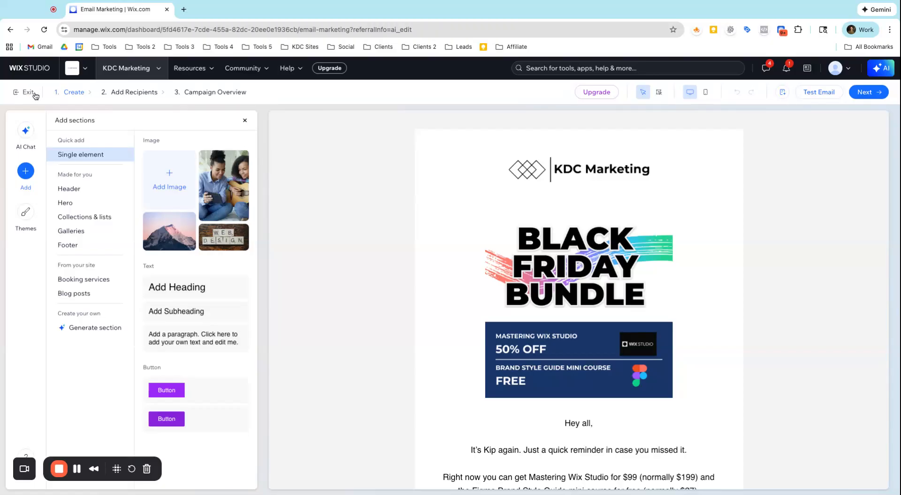
# Review the Email Marketing dashboard's campaigns, monthly email balance and automated emails.
pyautogui.scroll(-3, 653, 340)
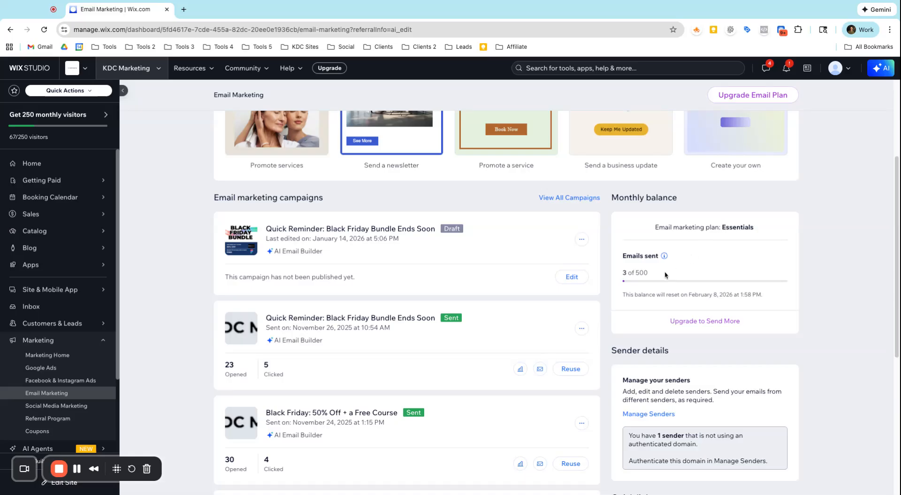
pyautogui.tripleClick(622, 295)
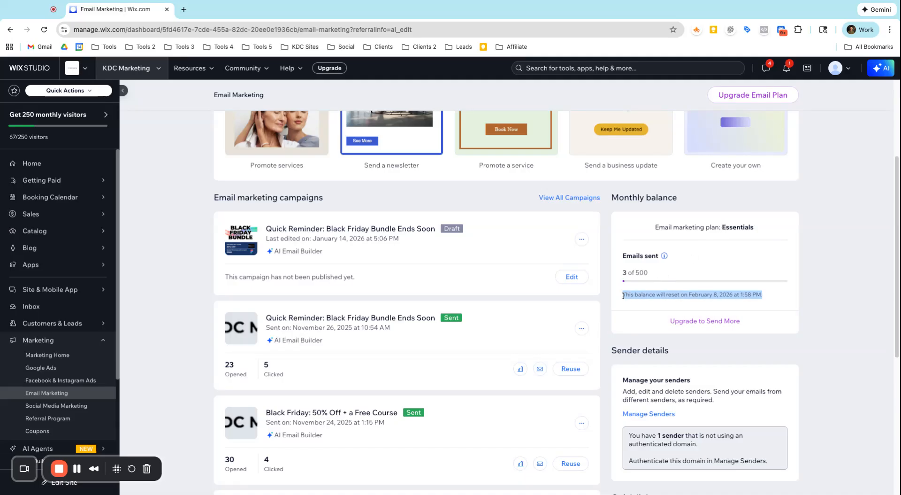
pyautogui.scroll(3, 611, 325)
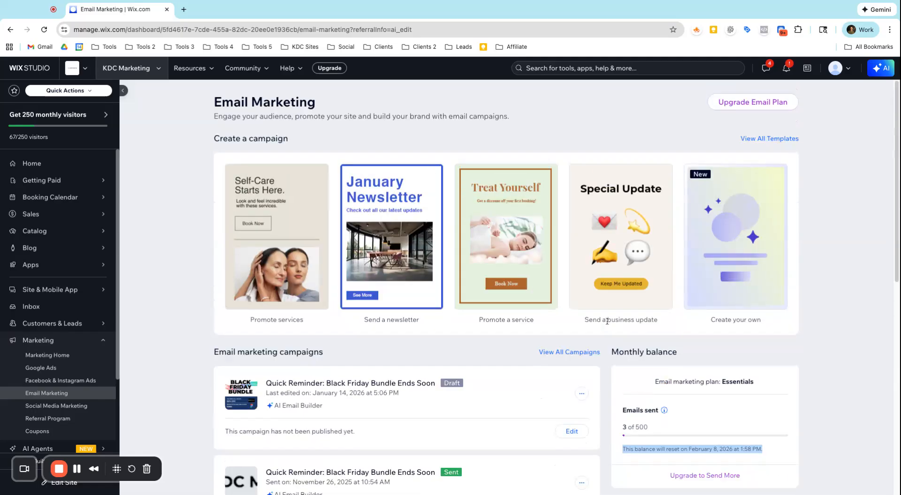
pyautogui.scroll(-5, 598, 319)
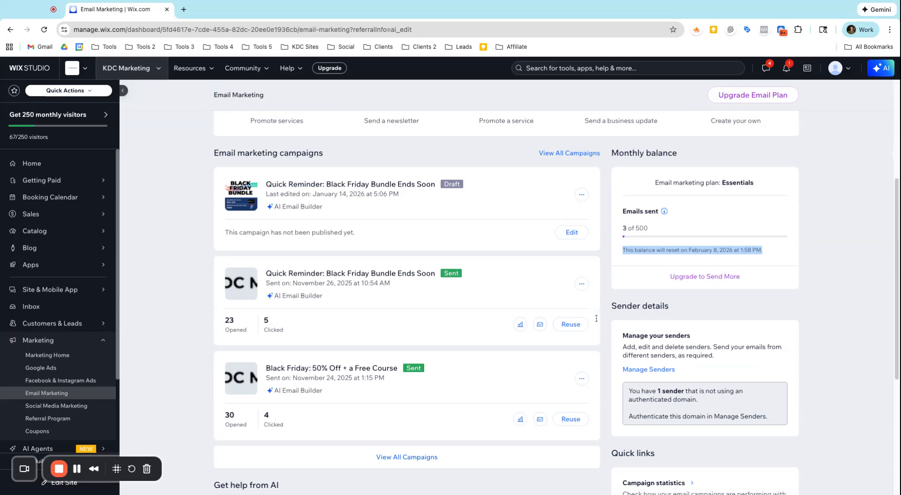
pyautogui.scroll(-3, 596, 318)
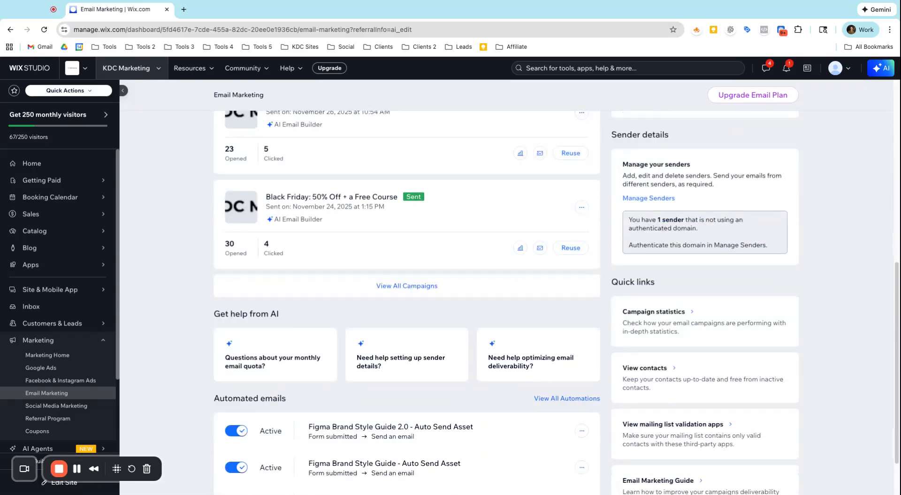
pyautogui.scroll(-2, 592, 330)
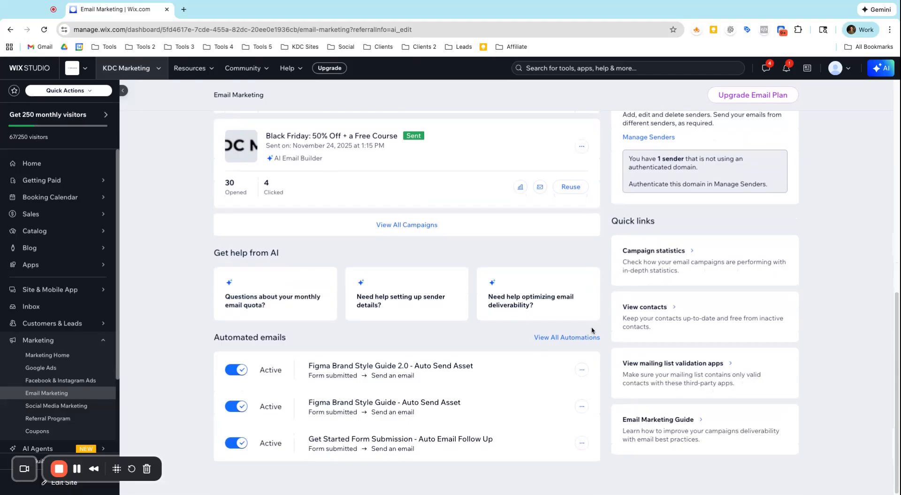
pyautogui.scroll(9, 592, 330)
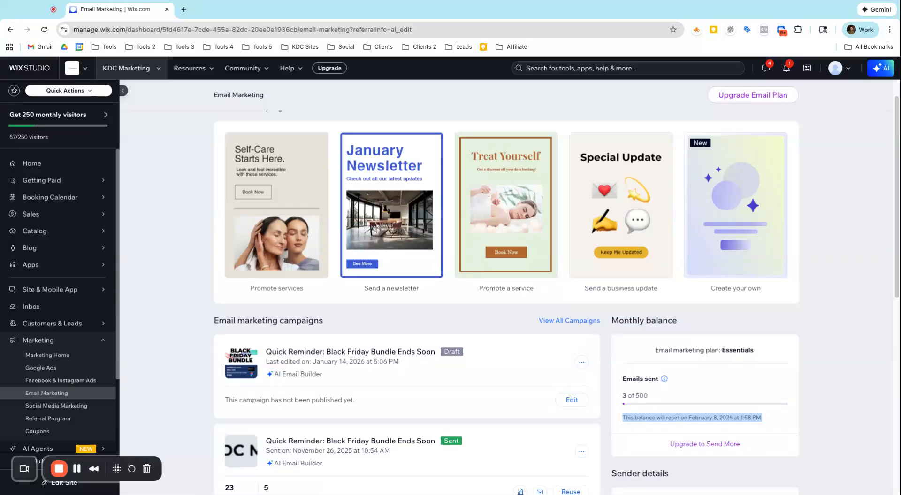
pyautogui.scroll(1, 620, 207)
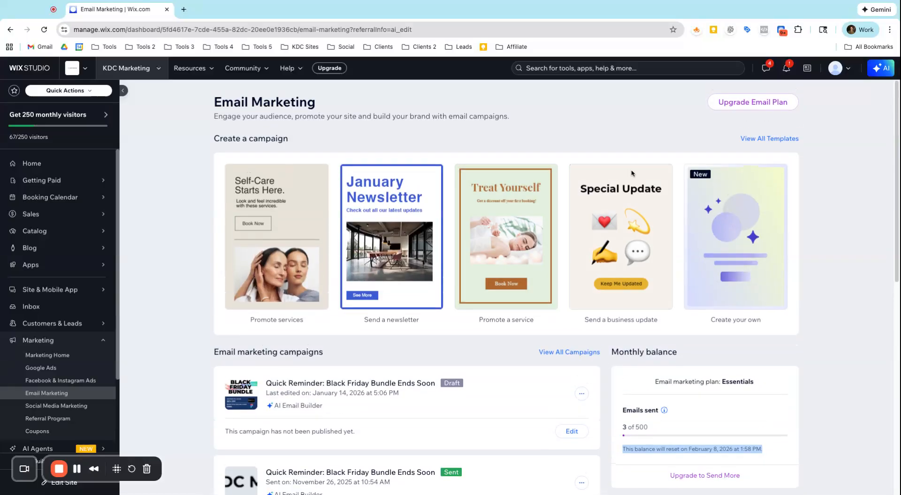
# Open the full email template gallery and browse the basic and designed templates.
pyautogui.click(742, 140)
pyautogui.scroll(-1, 661, 195)
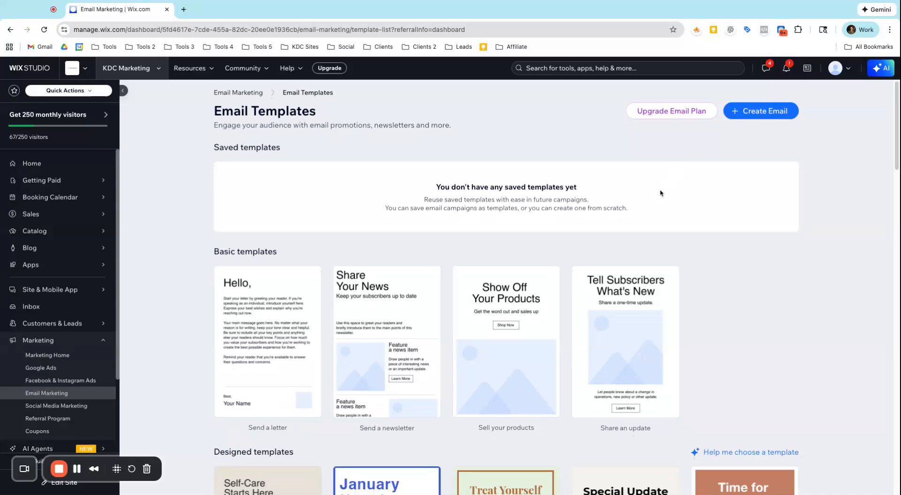
pyautogui.scroll(-2, 322, 318)
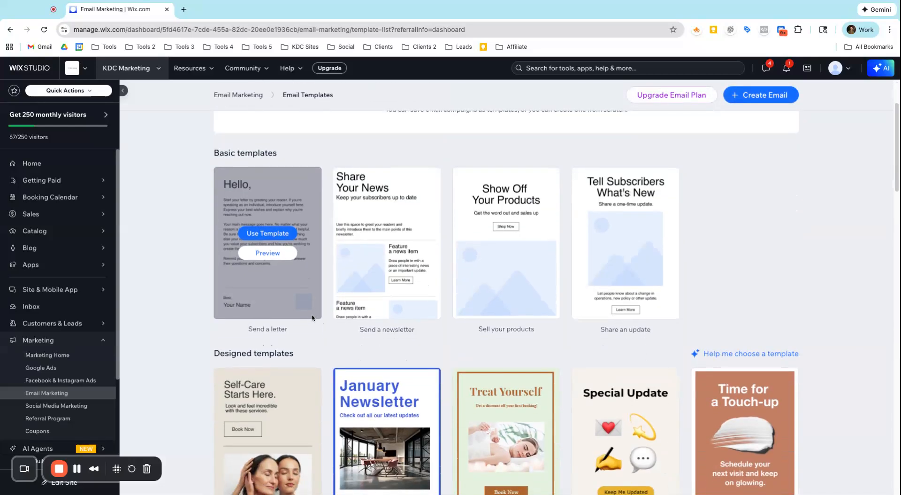
pyautogui.scroll(-4, 314, 317)
pyautogui.scroll(-7, 516, 277)
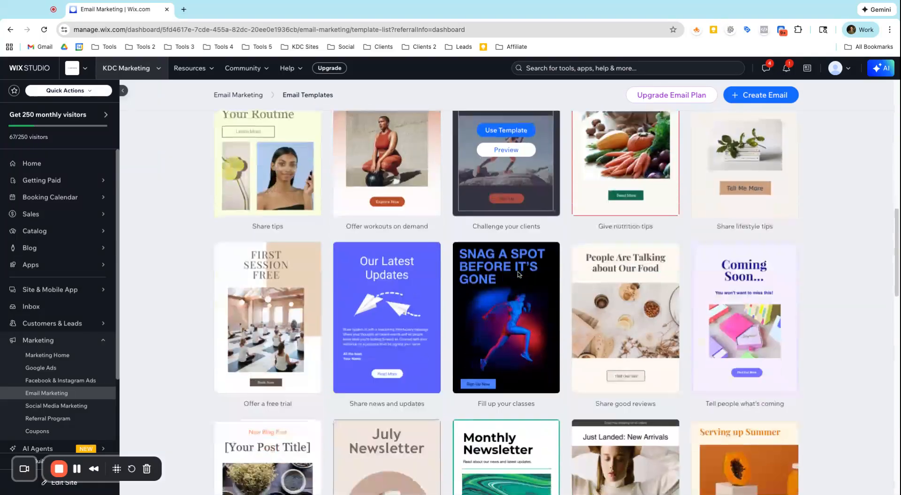
pyautogui.scroll(-15, 519, 274)
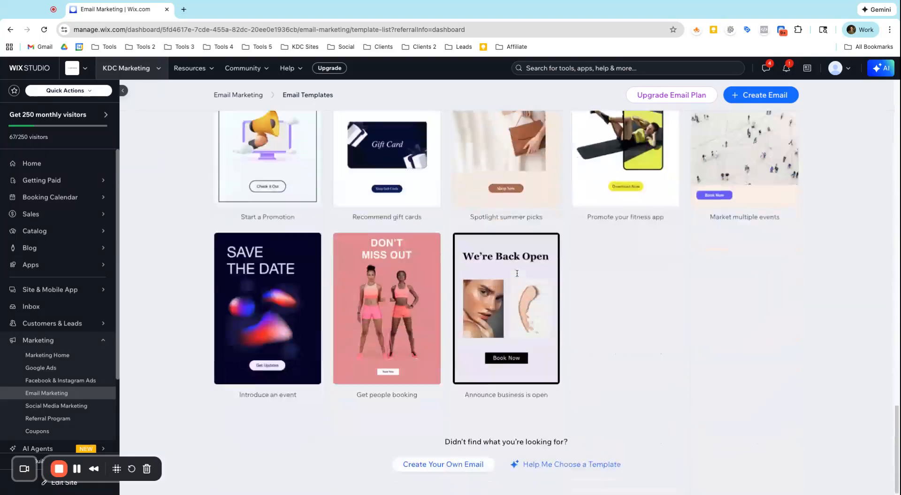
pyautogui.scroll(20, 517, 272)
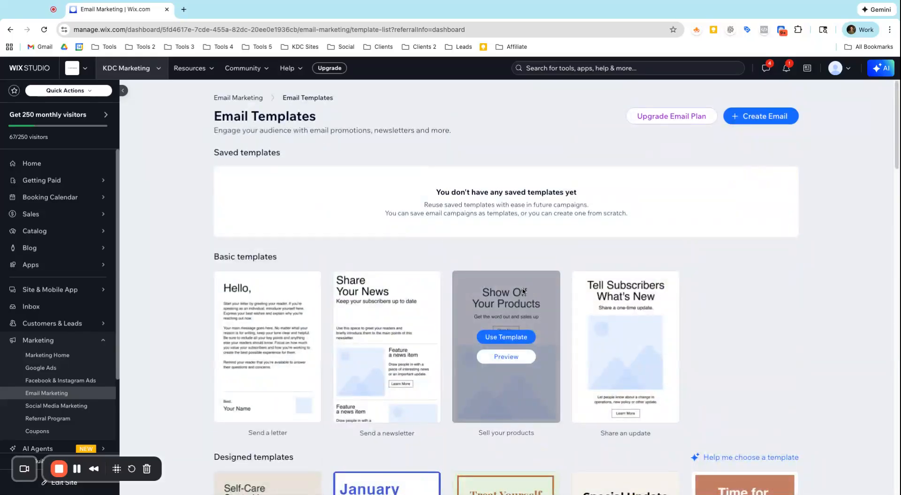
# Go back to the Email Marketing page and then to the site dashboard's Home.
pyautogui.click(238, 97)
pyautogui.scroll(-2, 457, 299)
pyautogui.scroll(-2, 457, 298)
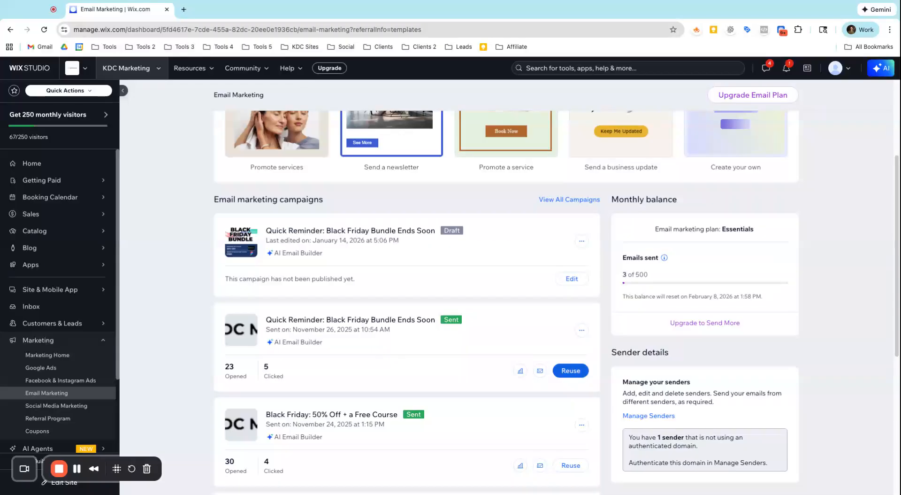
pyautogui.scroll(3, 160, 168)
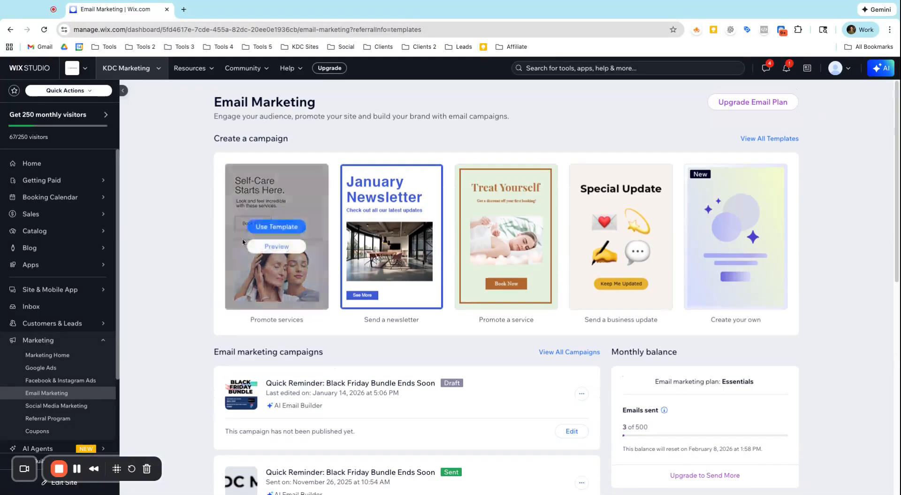
pyautogui.click(53, 168)
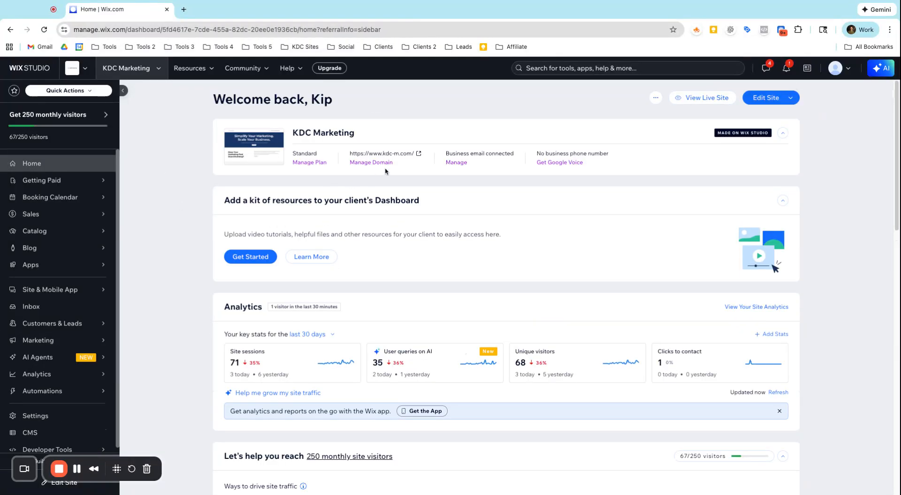
# Open the live site and go to the Figma Brand Style Guide Template 2.0 page under Resources.
pyautogui.click(408, 153)
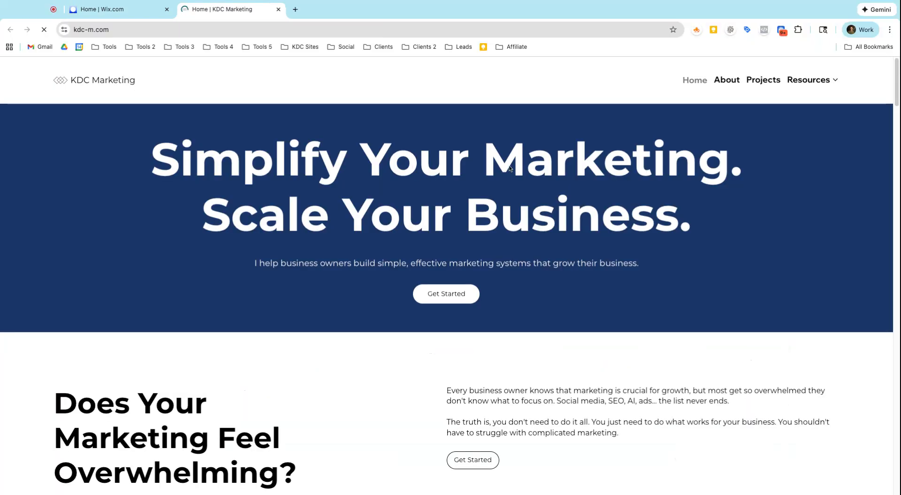
pyautogui.moveTo(799, 87)
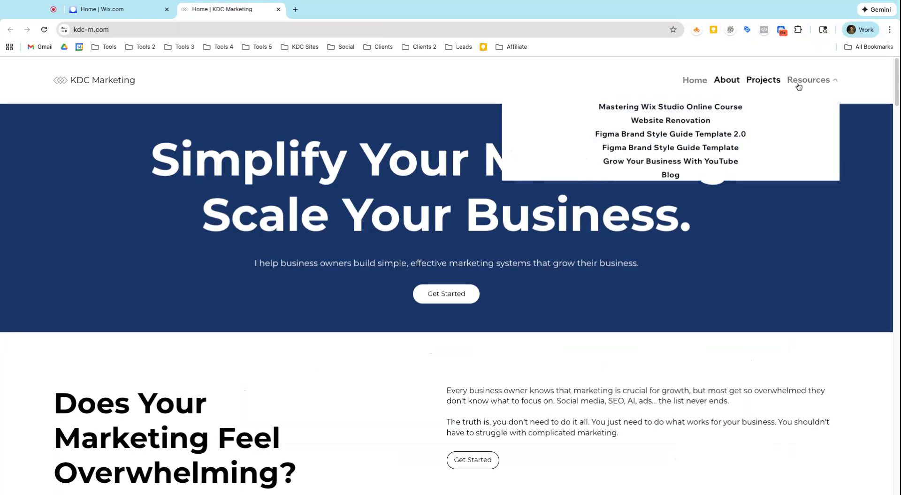
pyautogui.click(738, 135)
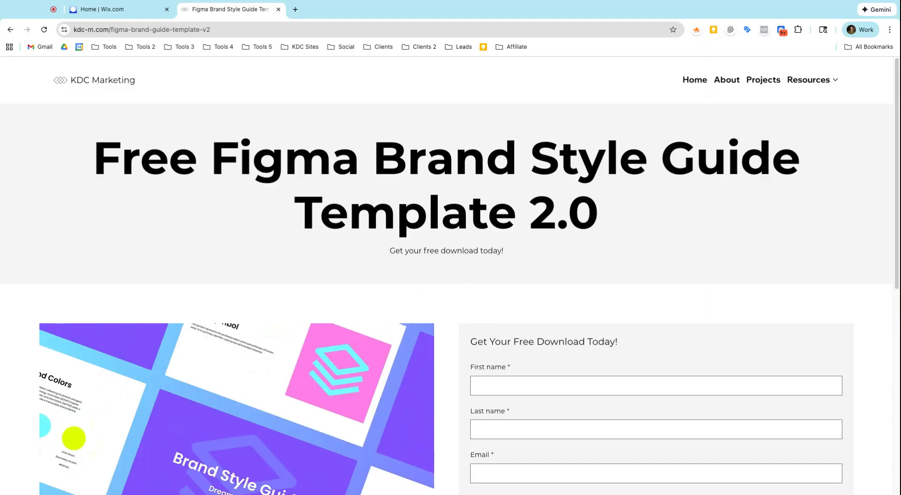
# Scroll through the Figma Brand Style Guide Template 2.0 page's download form and footer.
pyautogui.scroll(-4, 450, 275)
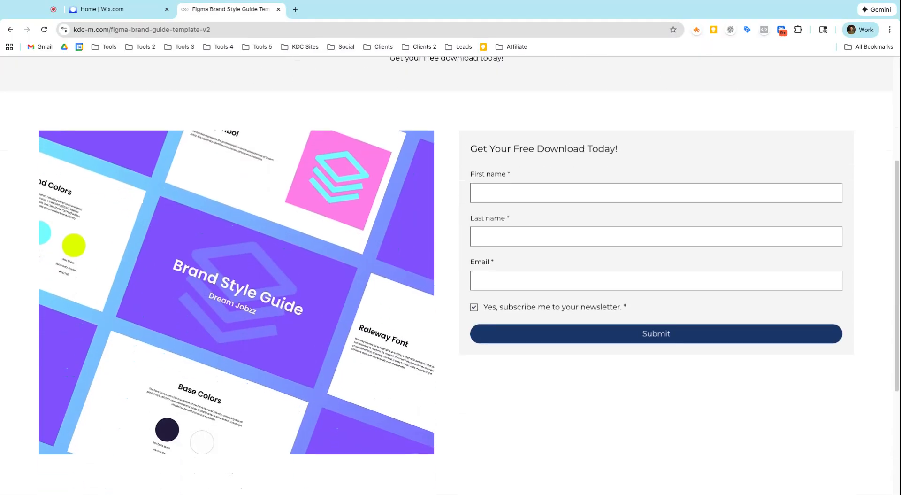
pyautogui.scroll(4, 669, 191)
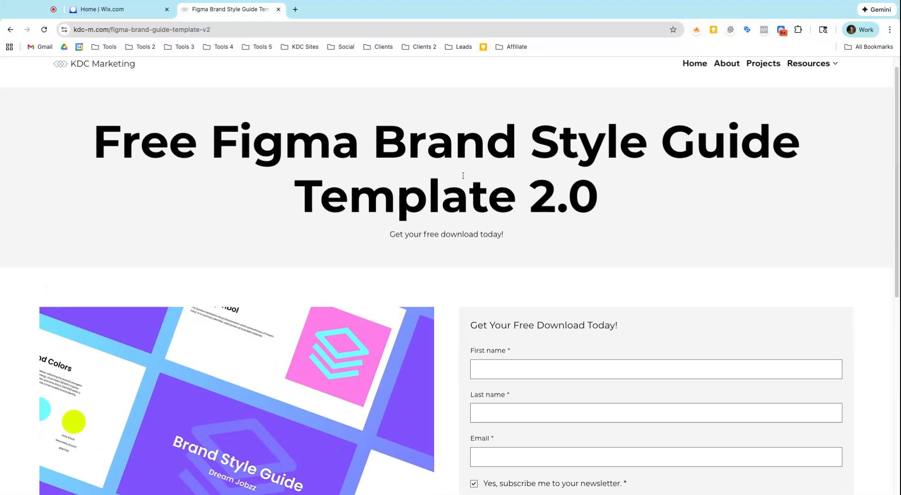
pyautogui.scroll(-8, 472, 190)
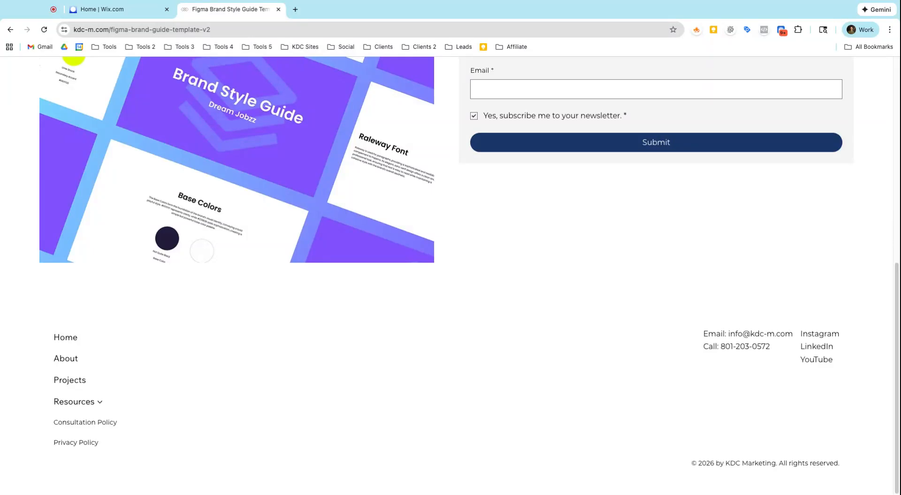
pyautogui.scroll(3, 260, 244)
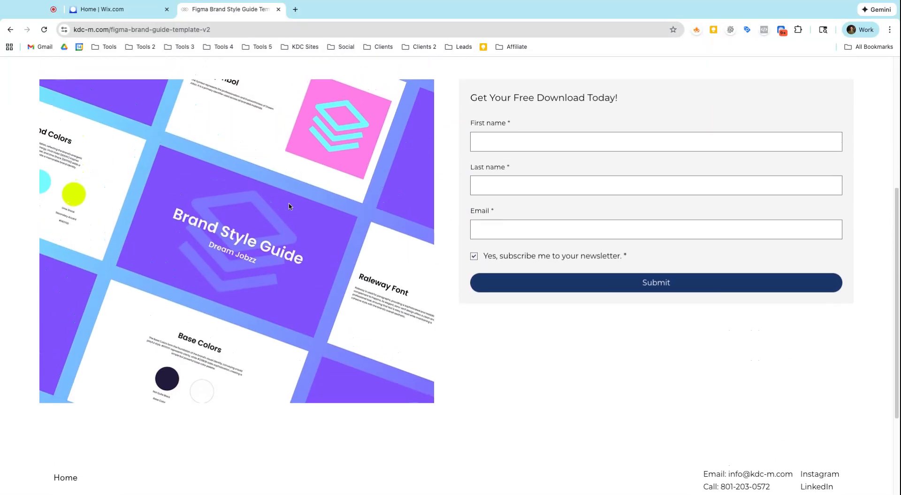
pyautogui.scroll(2, 288, 206)
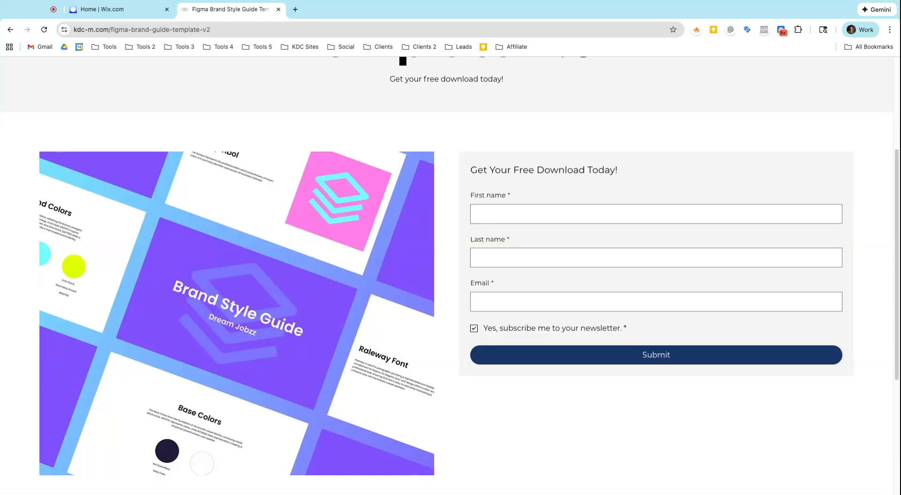
pyautogui.scroll(3, 493, 287)
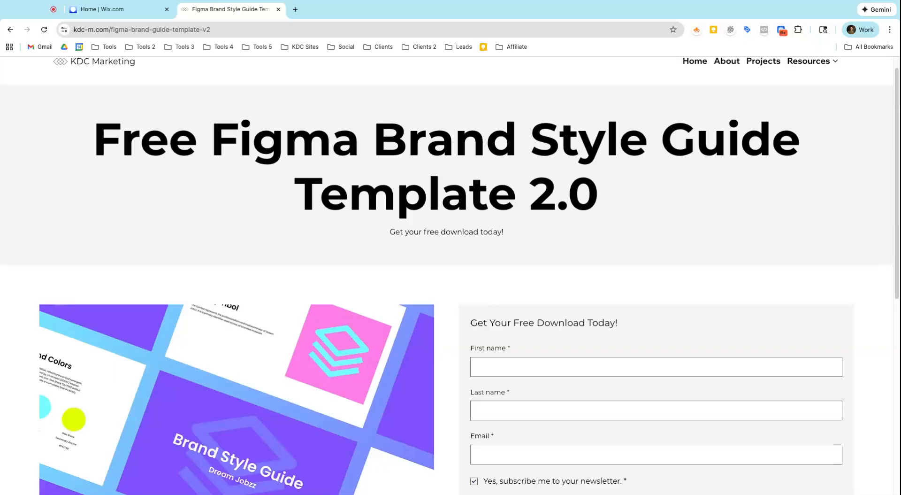
pyautogui.scroll(1, 605, 223)
# Open the Figma Brand Style Guide Template page from the Resources menu and examine its download form.
pyautogui.moveTo(833, 89)
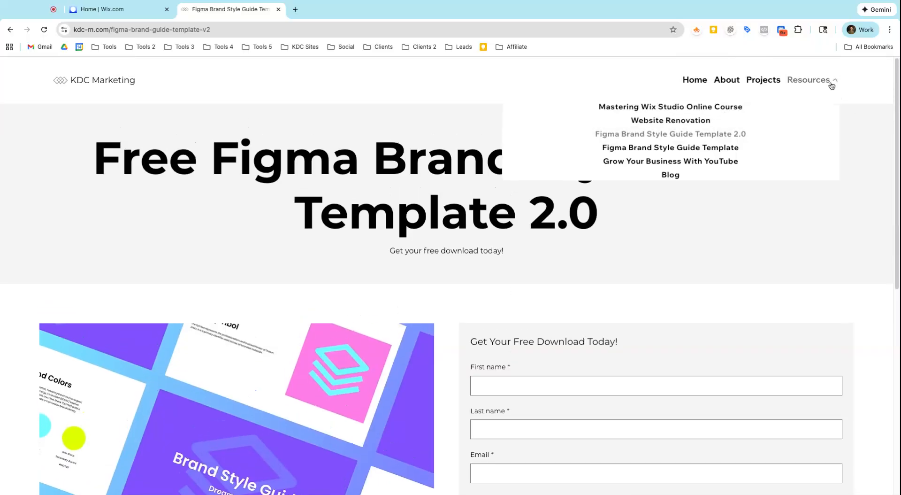
pyautogui.click(726, 149)
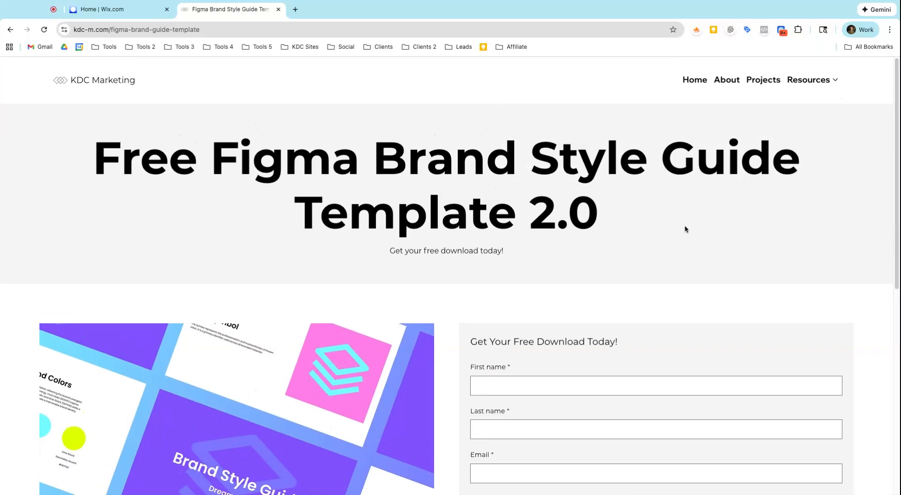
pyautogui.scroll(-4, 650, 230)
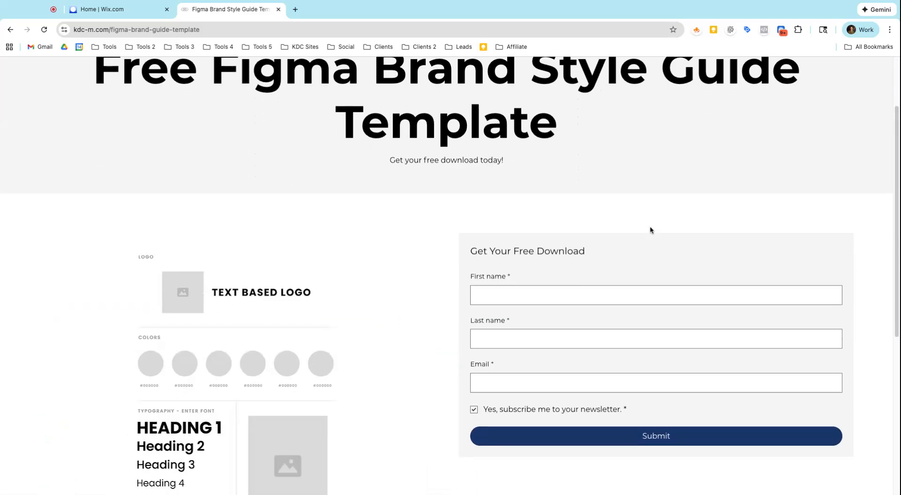
pyautogui.scroll(-1, 352, 265)
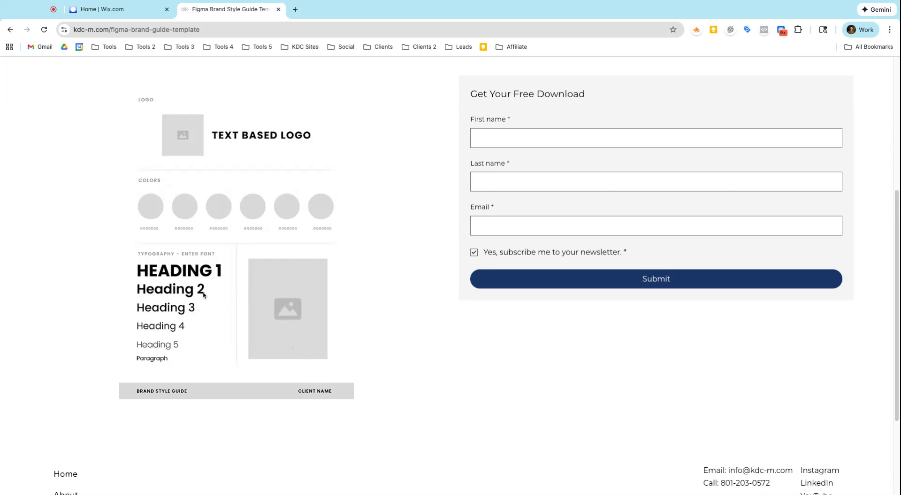
pyautogui.scroll(1, 197, 282)
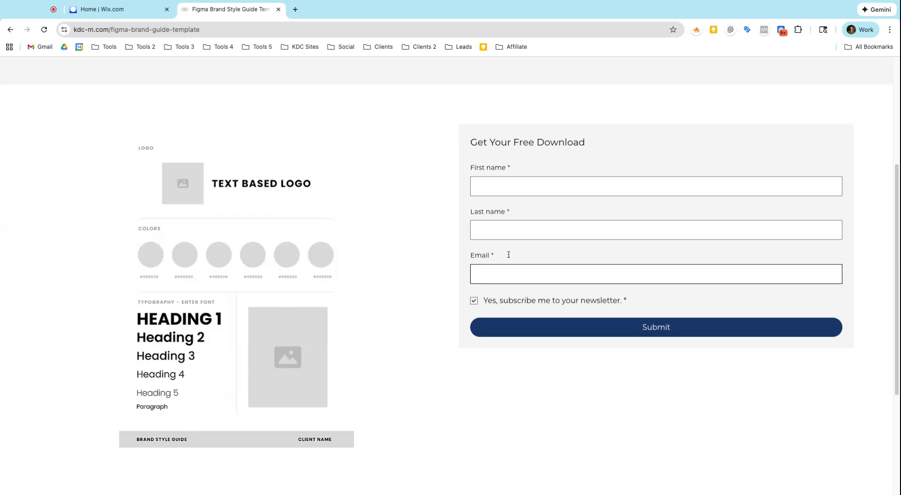
pyautogui.click(545, 187)
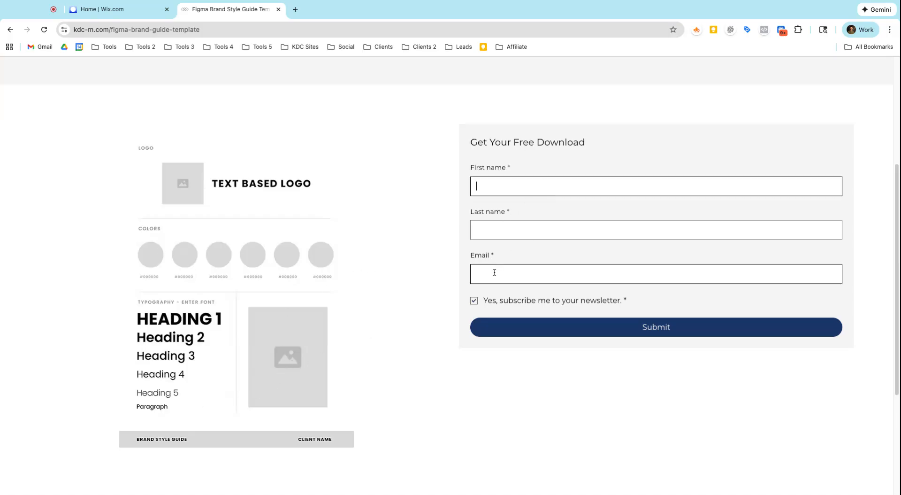
pyautogui.scroll(3, 539, 334)
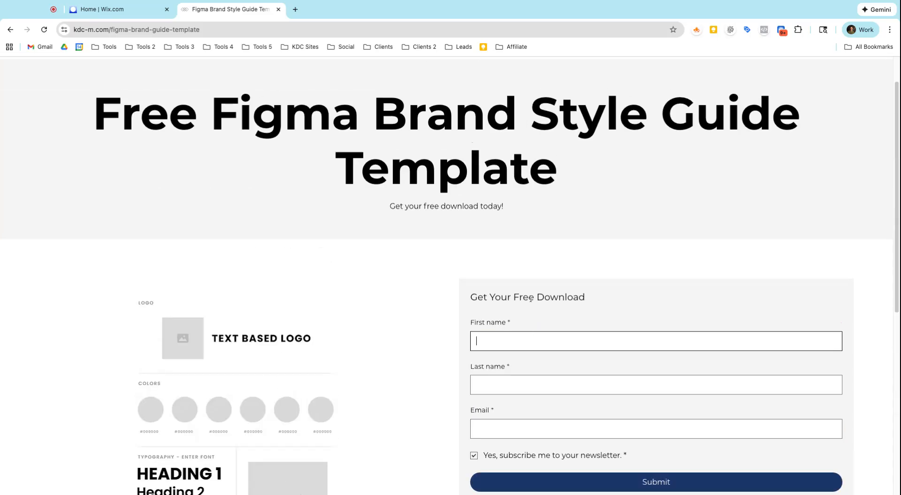
pyautogui.scroll(2, 527, 283)
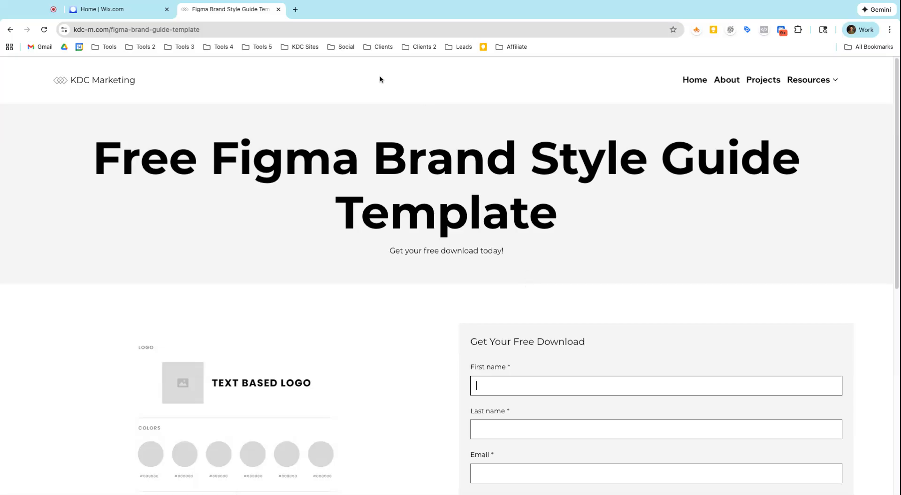
# Switch to the Wix dashboard tab and open the Automations page.
pyautogui.click(135, 17)
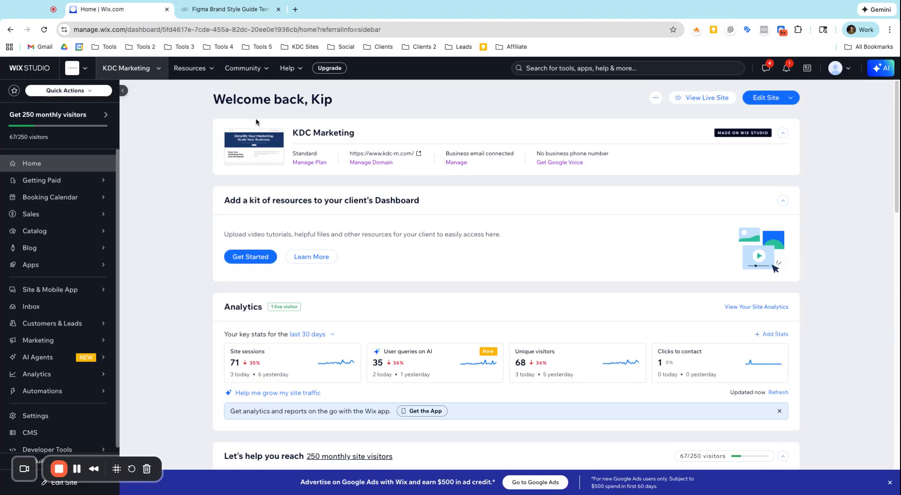
pyautogui.scroll(-1, 61, 301)
pyautogui.moveTo(79, 394)
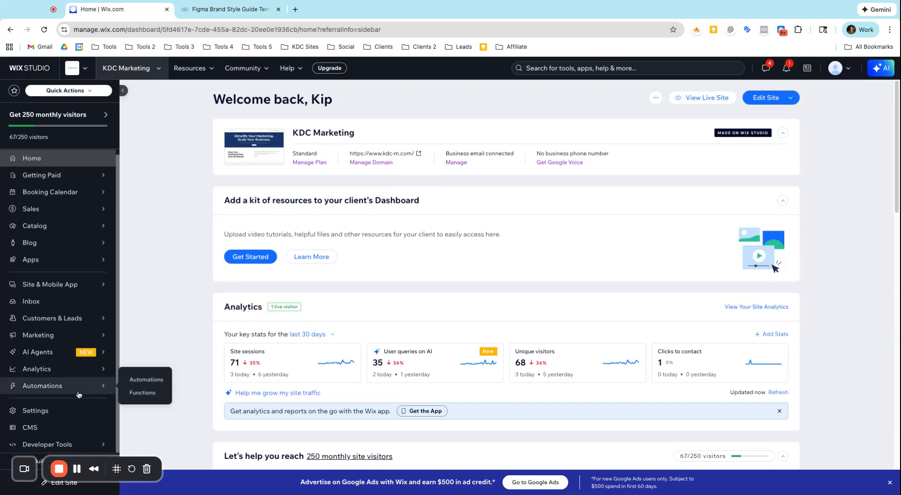
pyautogui.click(132, 380)
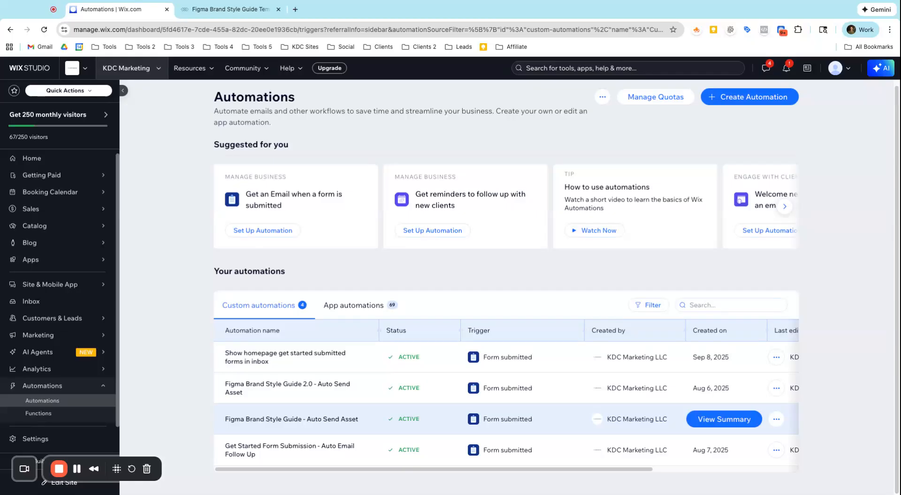
# Open the run log of the Figma Brand Style Guide 2.0 - Auto Send Asset automation, then exit it.
pyautogui.click(772, 388)
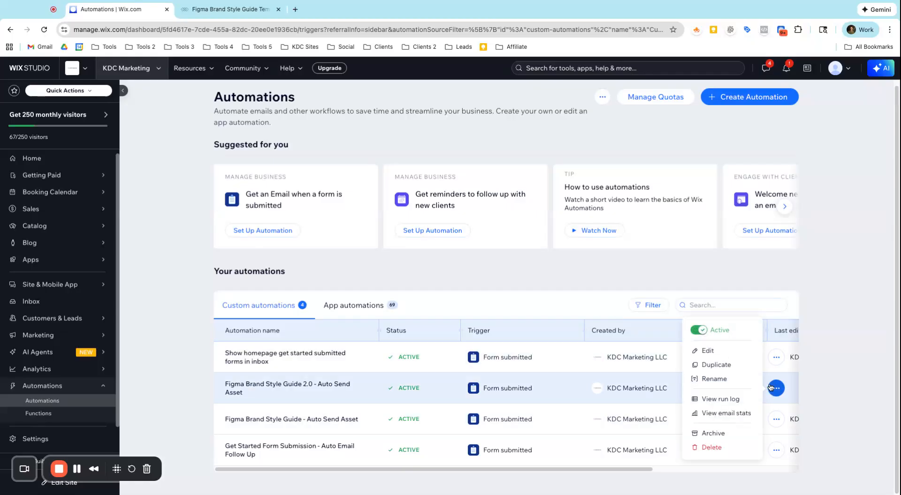
pyautogui.click(721, 399)
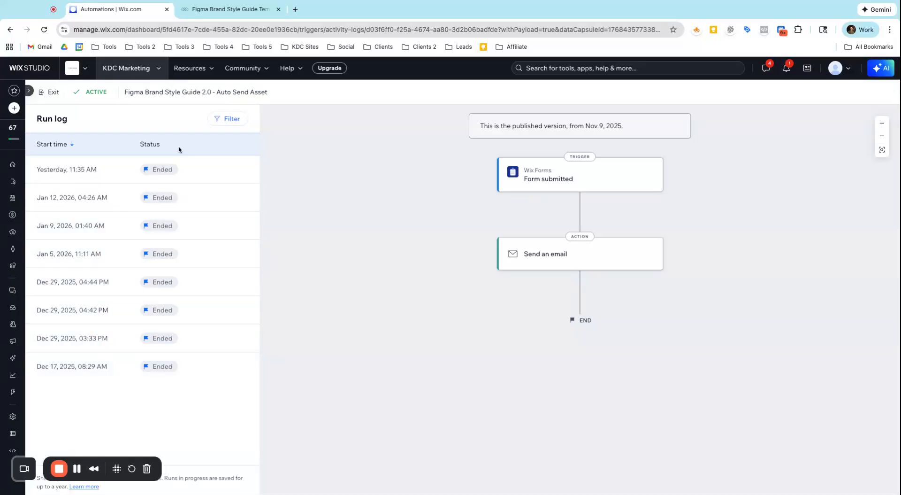
pyautogui.click(53, 93)
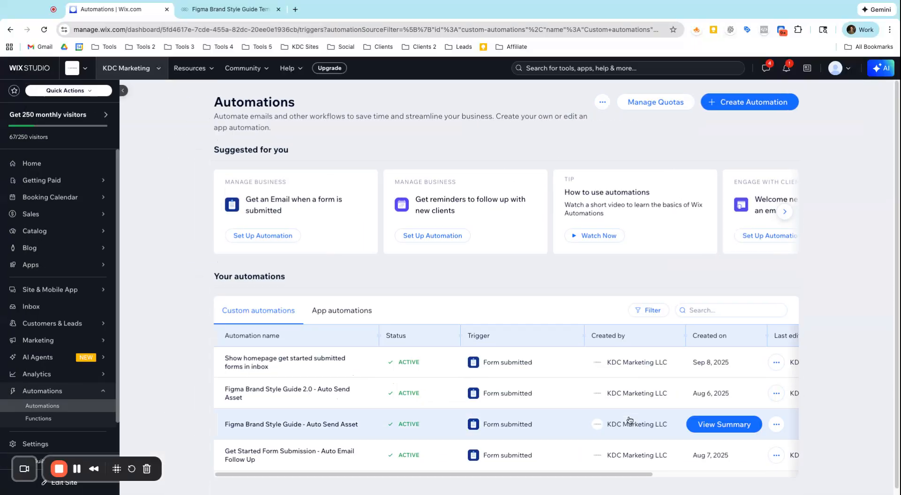
# View the email stats of the Figma Brand Style Guide 2.0 - Auto Send Asset automation, then close them.
pyautogui.click(772, 398)
pyautogui.click(736, 419)
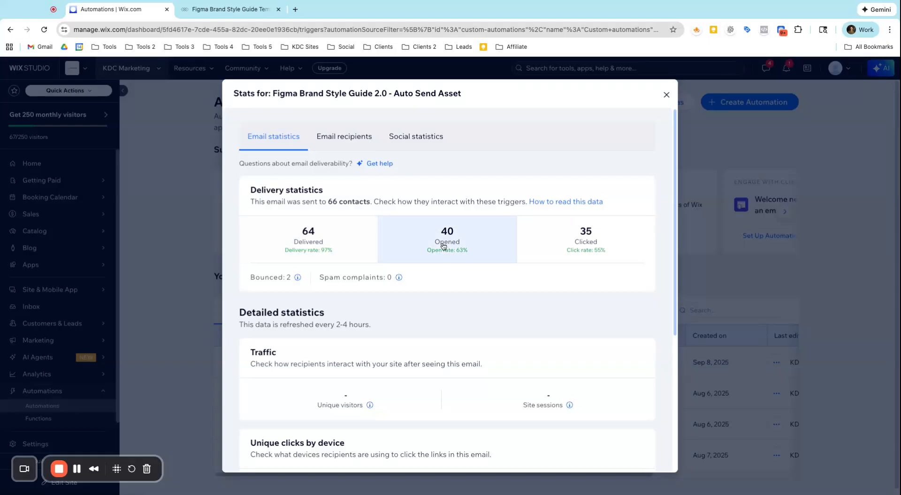
pyautogui.scroll(-5, 557, 232)
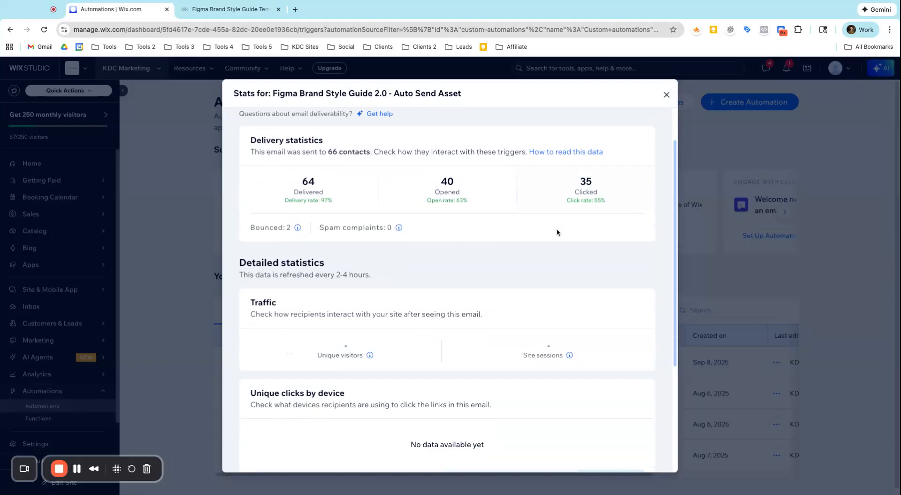
pyautogui.scroll(5, 557, 241)
pyautogui.click(666, 95)
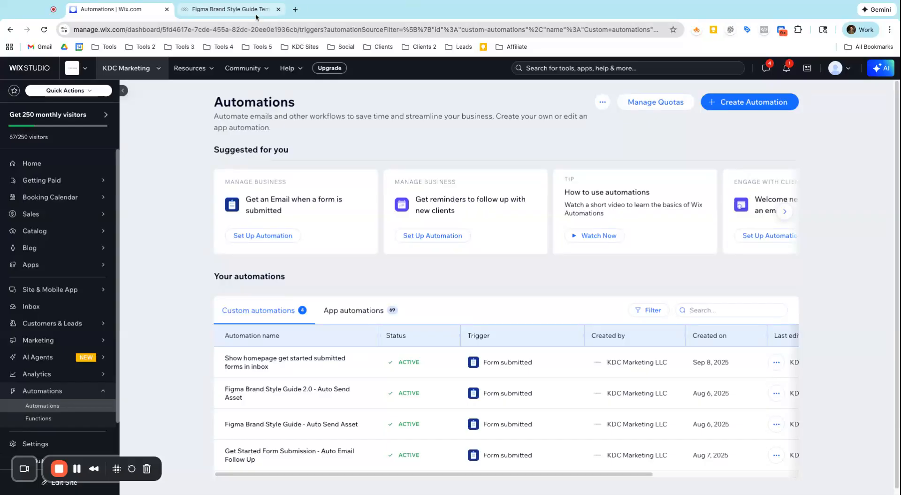
# Switch back to the site tab and scroll through the Figma Brand Style Guide Template page.
pyautogui.click(230, 9)
pyautogui.scroll(-2, 462, 170)
pyautogui.scroll(-2, 462, 170)
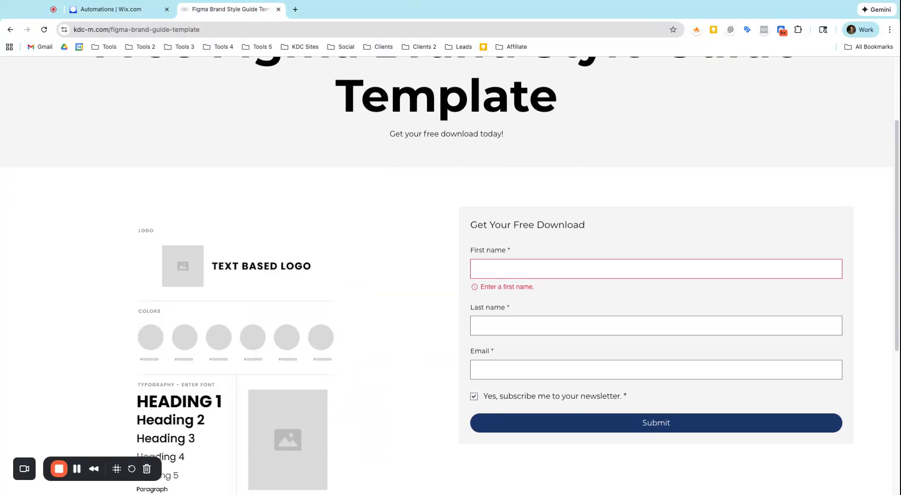
pyautogui.scroll(3, 469, 202)
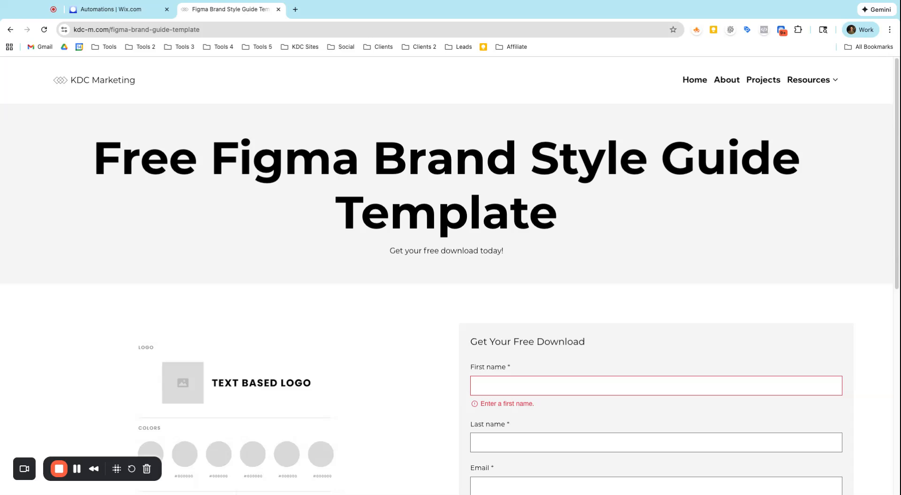
pyautogui.scroll(-4, 416, 246)
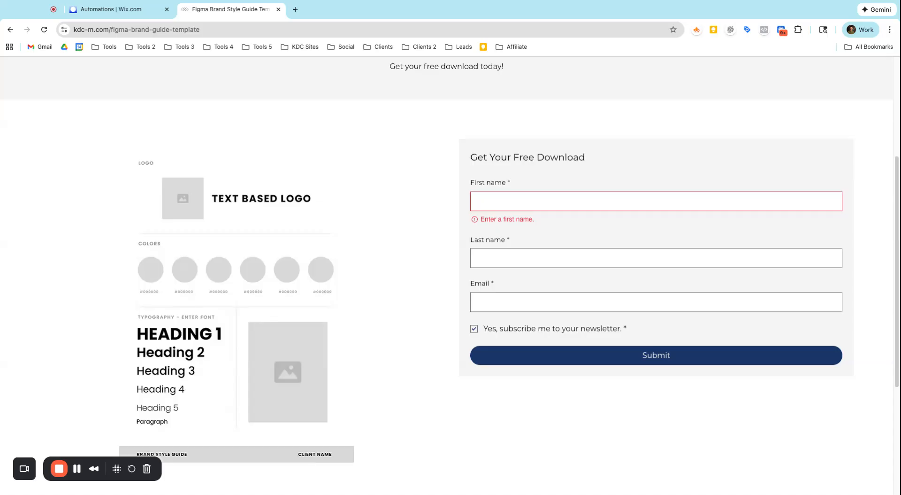
pyautogui.scroll(3, 457, 275)
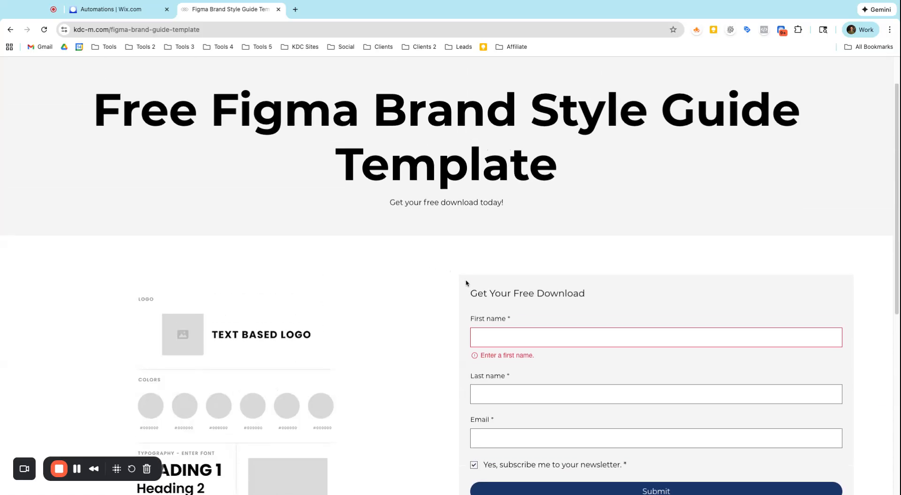
pyautogui.scroll(1, 467, 282)
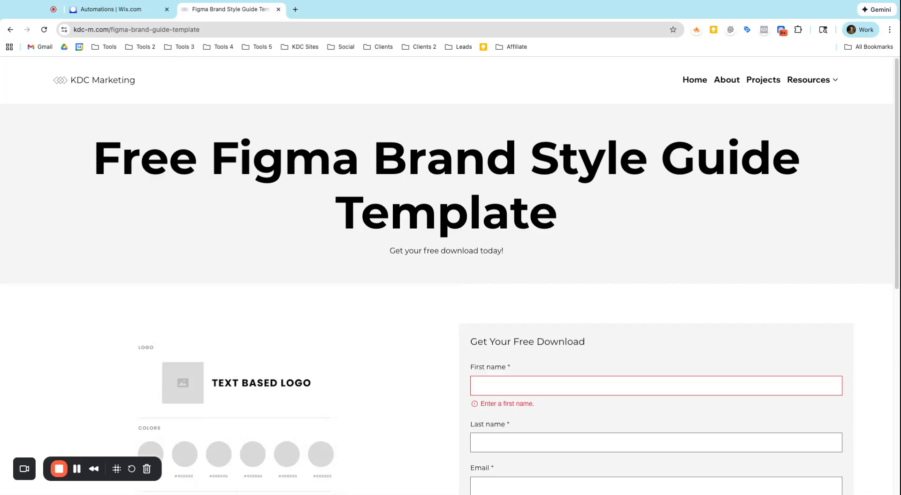
# Open the Figma Brand Style Guide Template 2.0 page from the Resources menu and scroll through its form.
pyautogui.moveTo(813, 82)
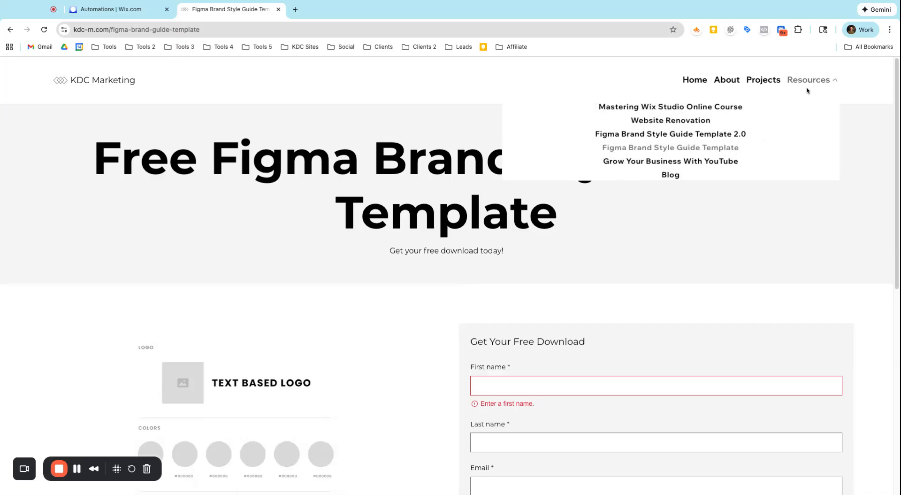
pyautogui.click(735, 136)
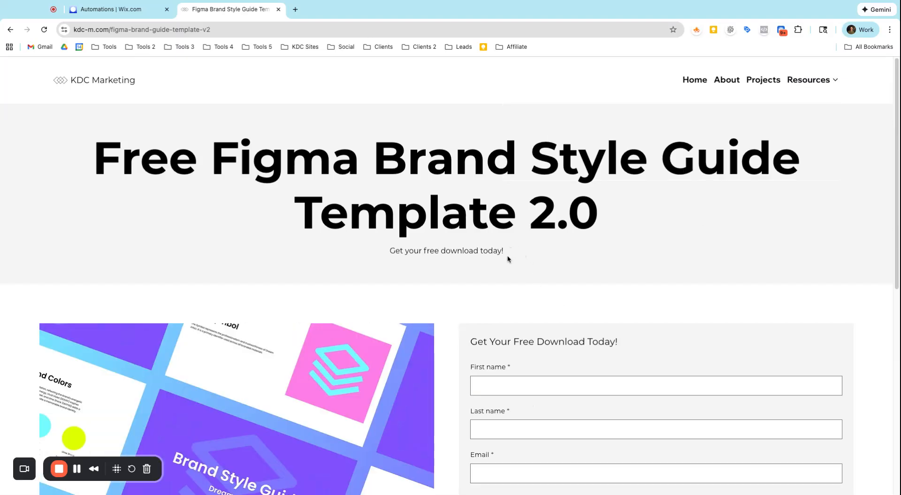
pyautogui.scroll(-1, 507, 260)
pyautogui.scroll(-4, 507, 261)
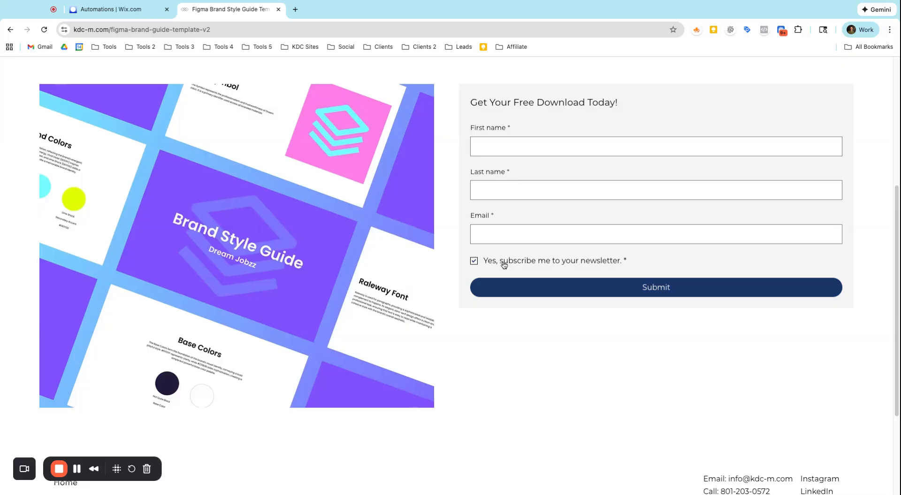
pyautogui.scroll(-3, 504, 268)
pyautogui.scroll(8, 503, 280)
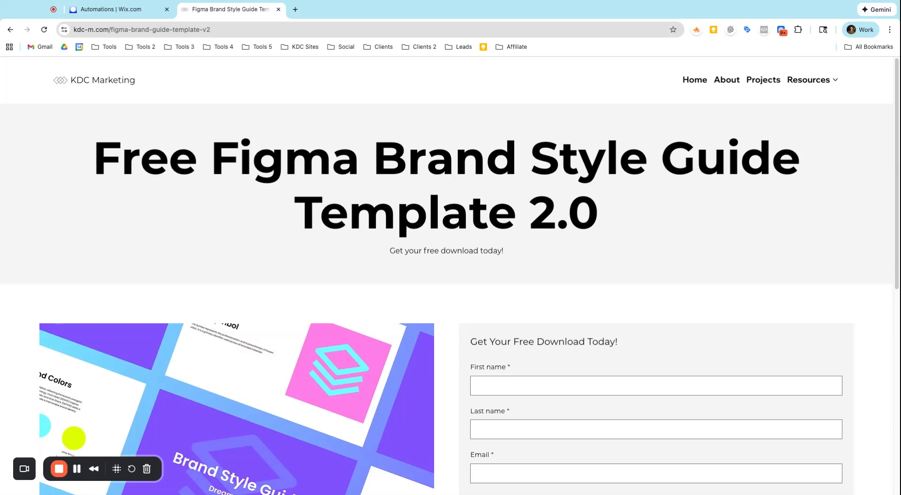
pyautogui.scroll(-3, 517, 295)
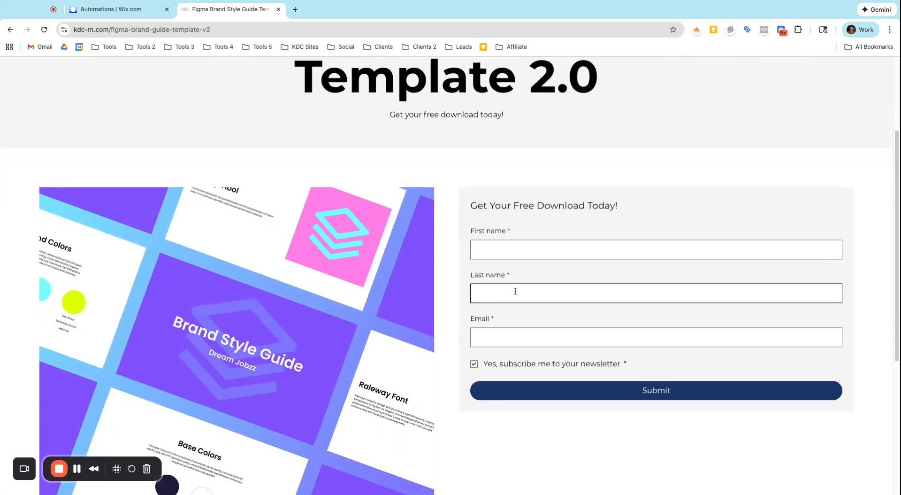
pyautogui.scroll(-1, 530, 240)
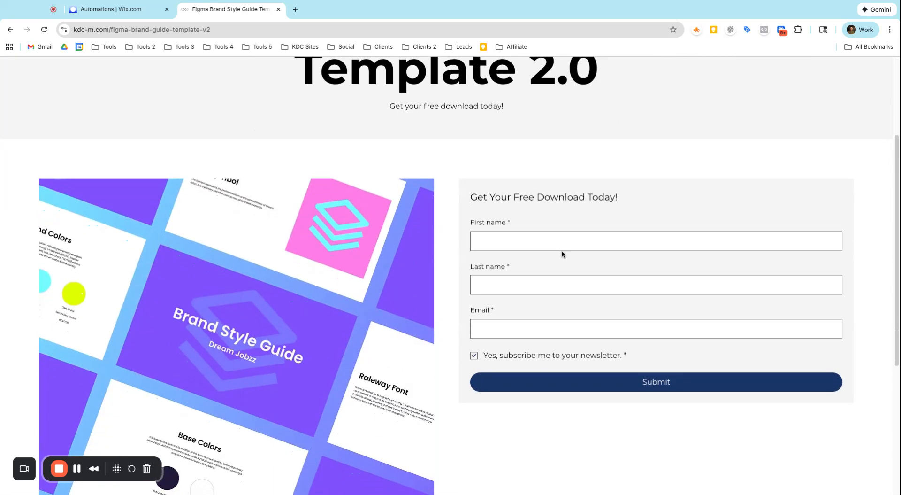
pyautogui.scroll(-1, 563, 254)
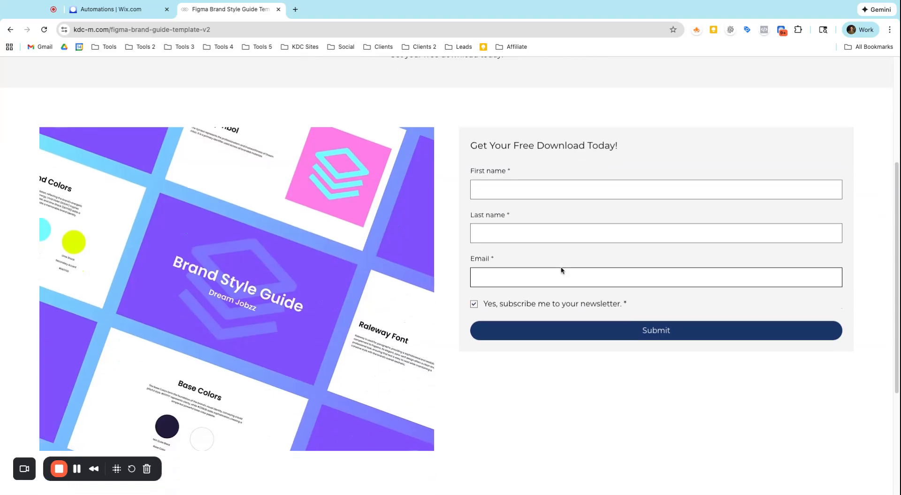
# Reload the template page, then switch to the Wix dashboard tab and open Email Marketing under Marketing.
pyautogui.press('super+r')
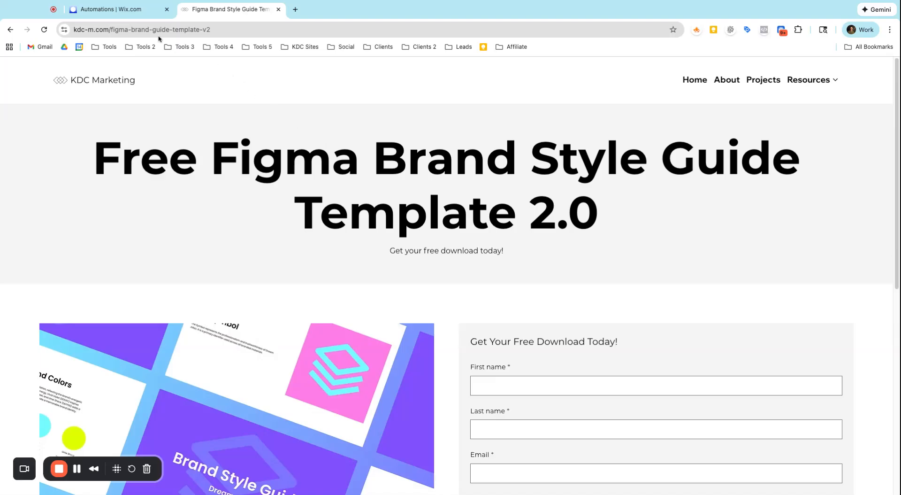
pyautogui.click(137, 14)
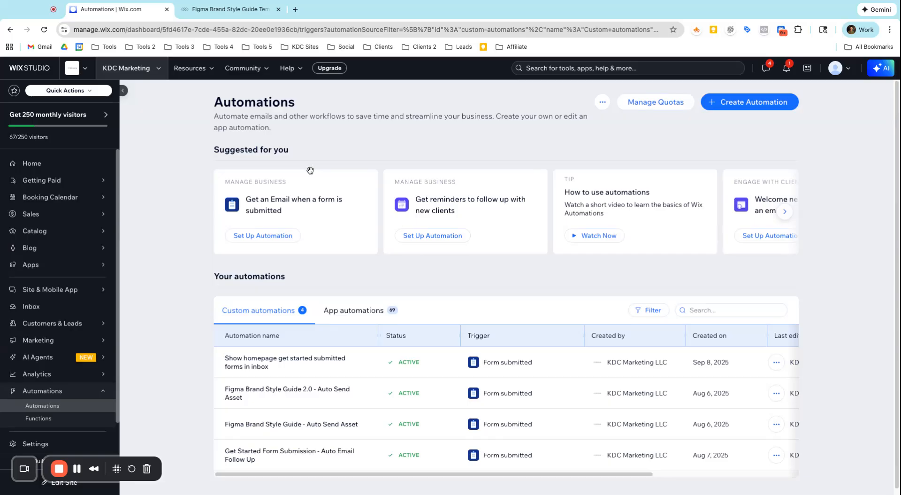
pyautogui.click(75, 341)
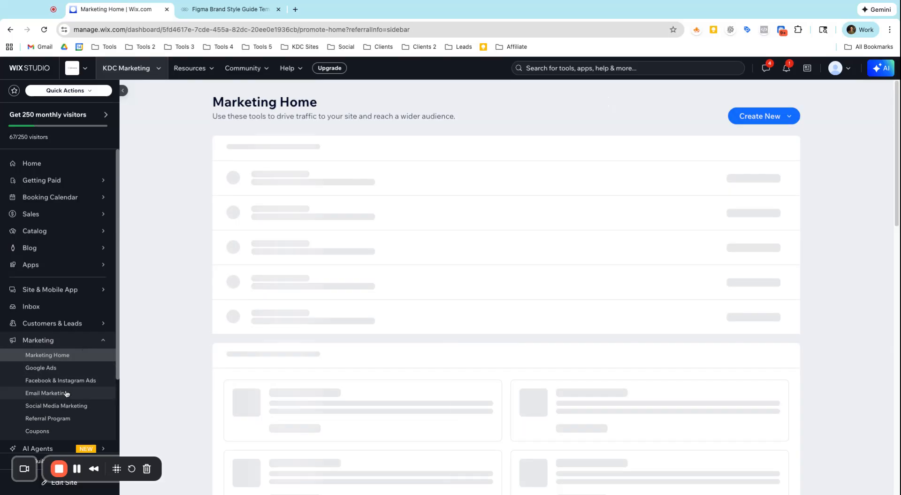
pyautogui.click(67, 394)
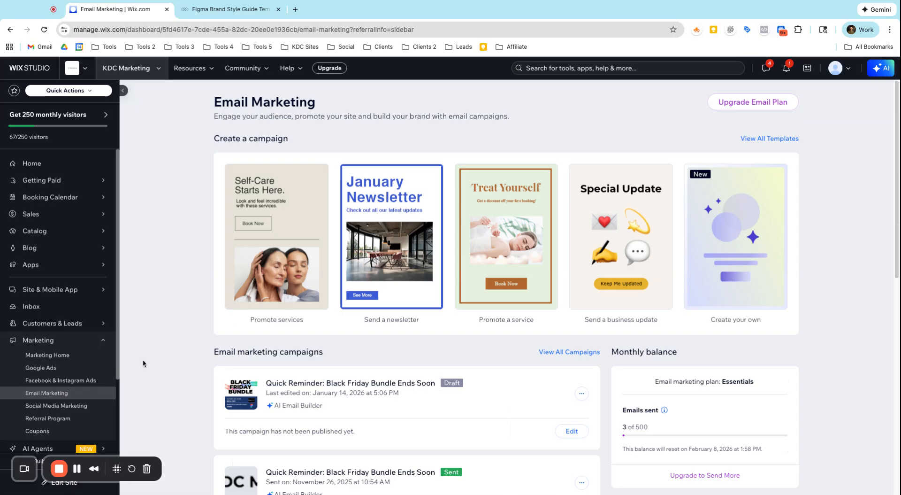
# Scroll through the email marketing campaigns and templates to review the Black Friday campaigns.
pyautogui.scroll(-2, 318, 325)
pyautogui.scroll(-1, 318, 326)
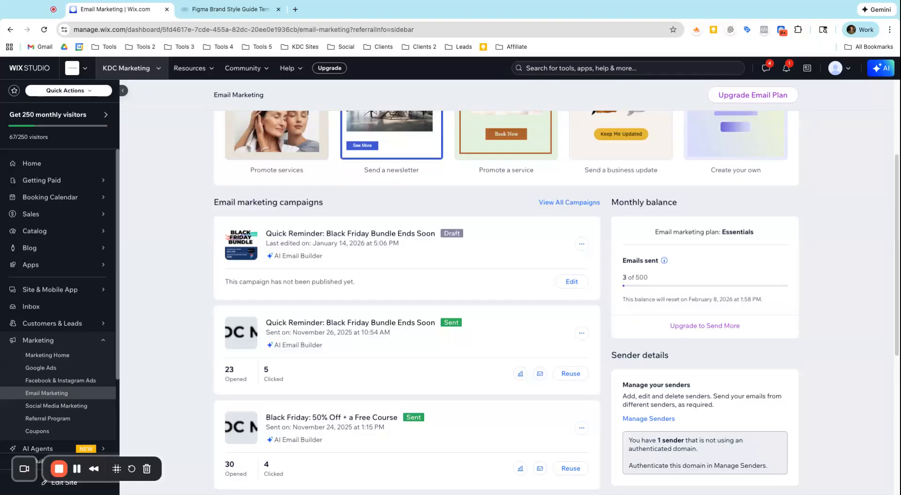
pyautogui.scroll(3, 425, 200)
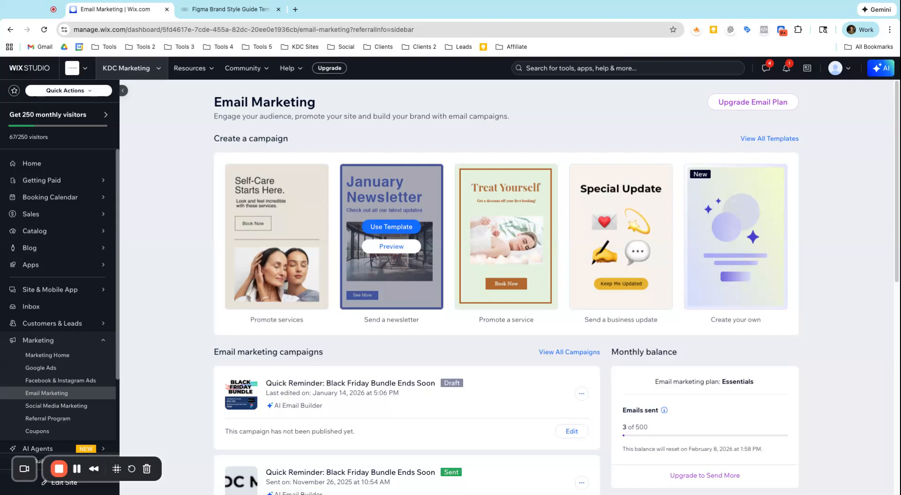
pyautogui.scroll(-3, 436, 256)
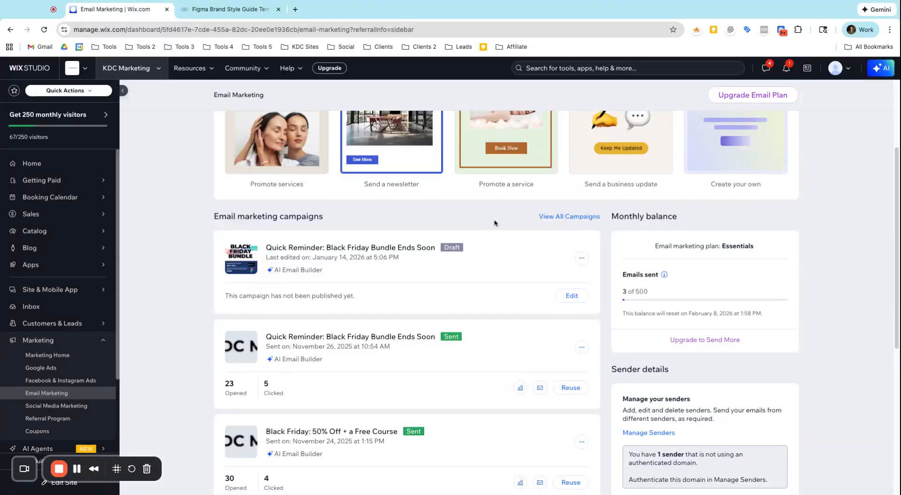
pyautogui.scroll(3, 496, 224)
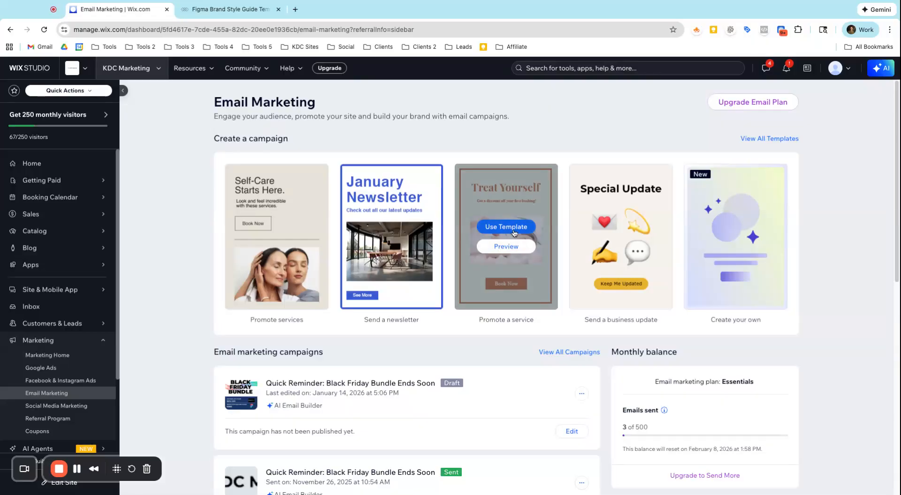